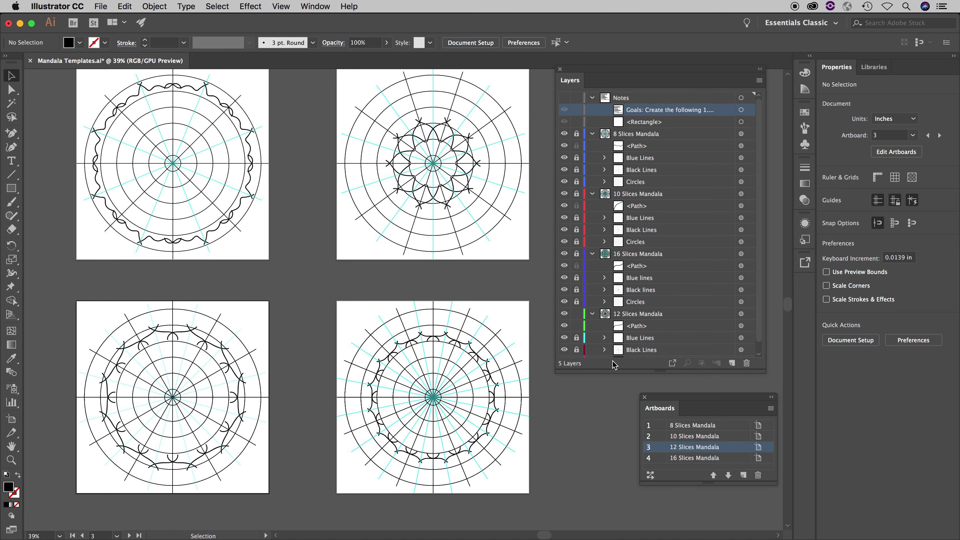
- Collapse the 16, 10 and 8 Slices Mandala layers and bring the 12 Slices Mandala artboard fully into view
click(592, 254)
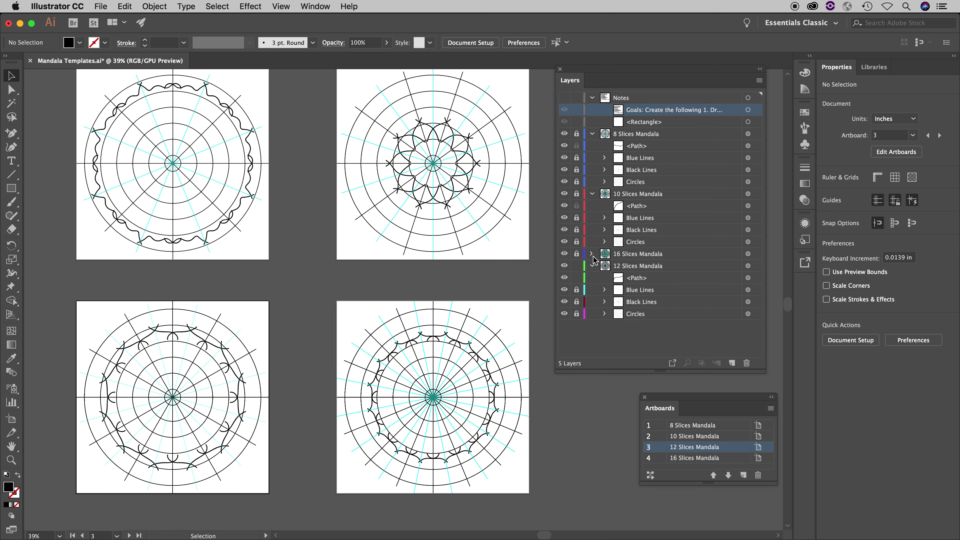
click(592, 193)
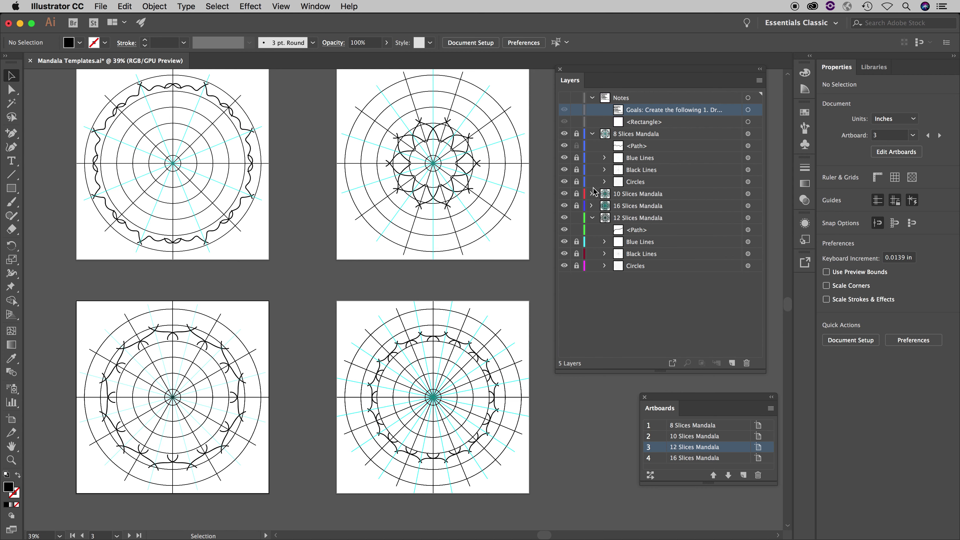
click(592, 134)
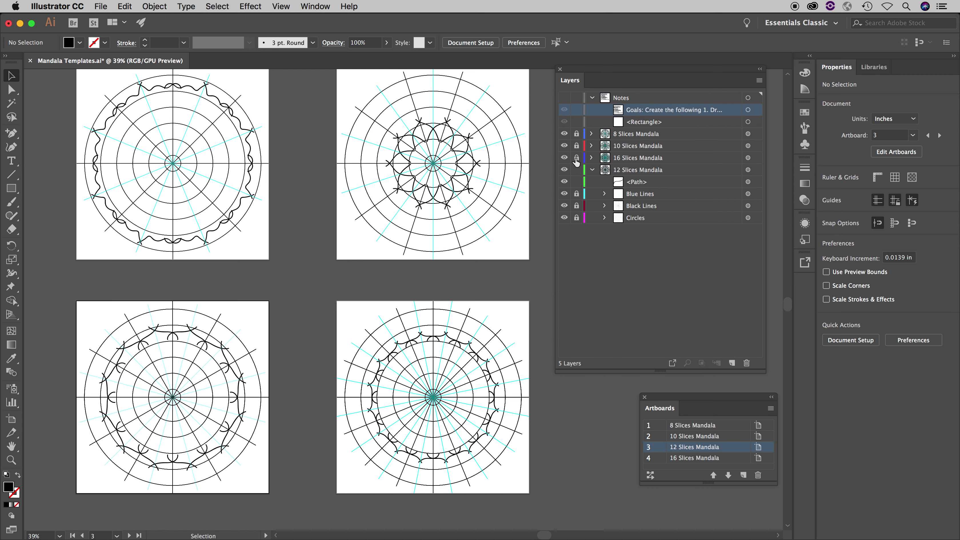
double_click(648, 450)
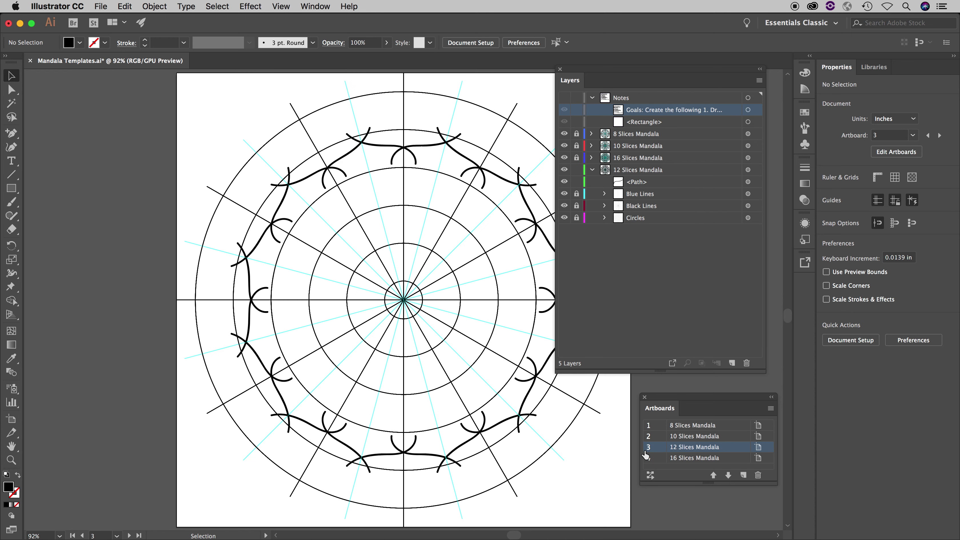
drag(544, 431, 465, 429)
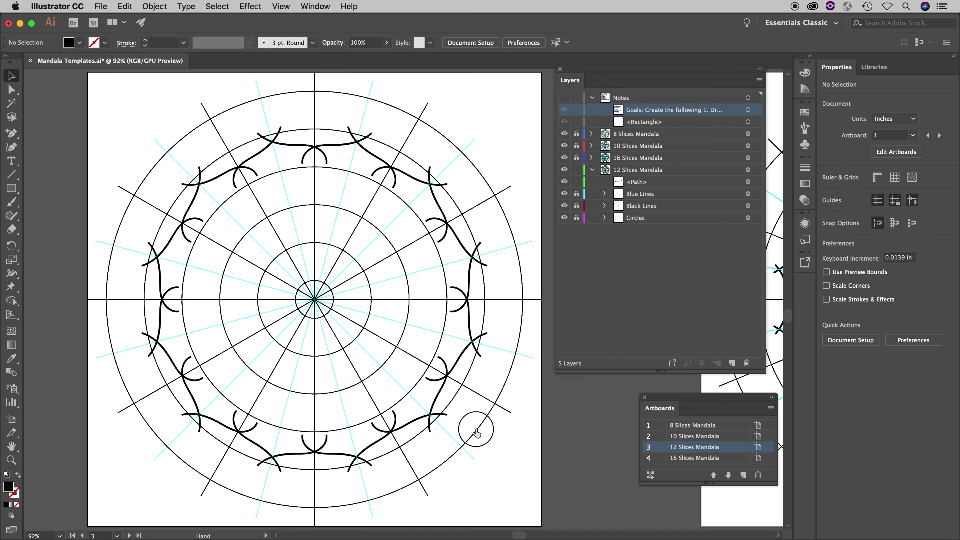
- Show the Notes layer to read its goals, and leave that layer locked and hidden
click(564, 98)
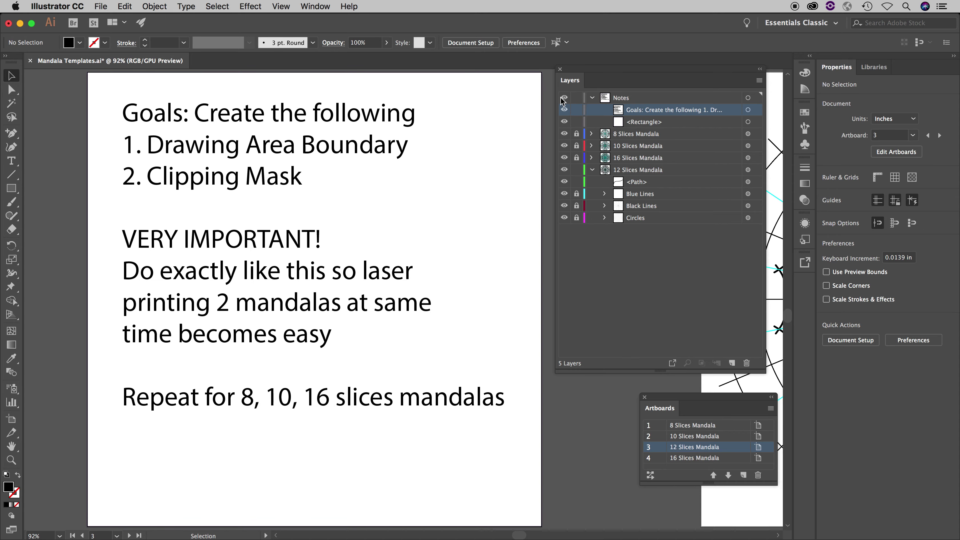
click(576, 97)
click(563, 98)
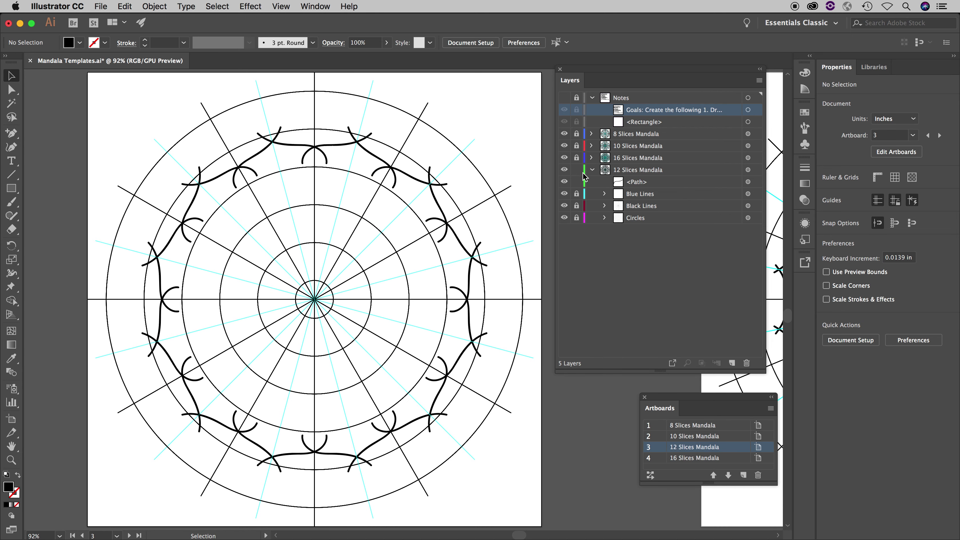
- Create a new layer above the 12 Slices Mandala layer and name it "12 Slices Mandala Drawing Area Boundary"
click(635, 171)
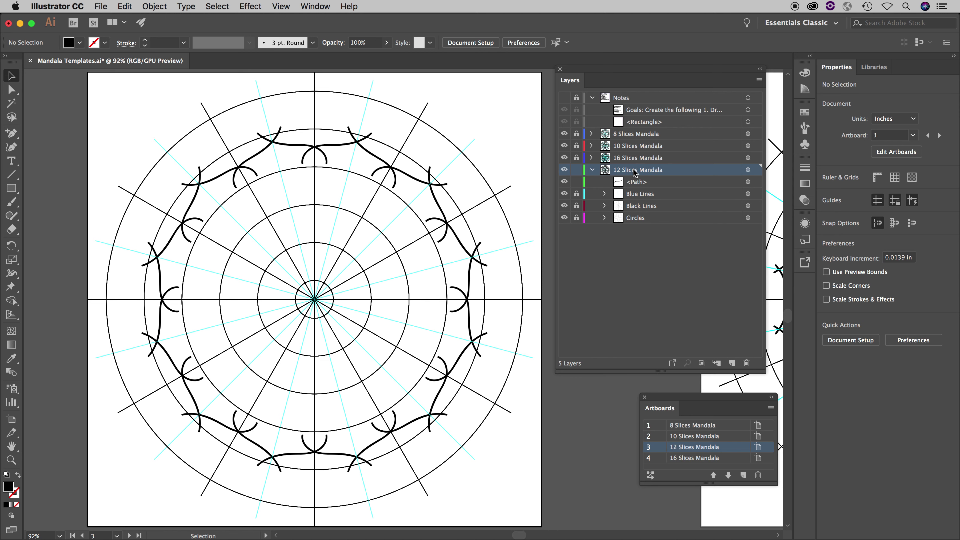
click(732, 363)
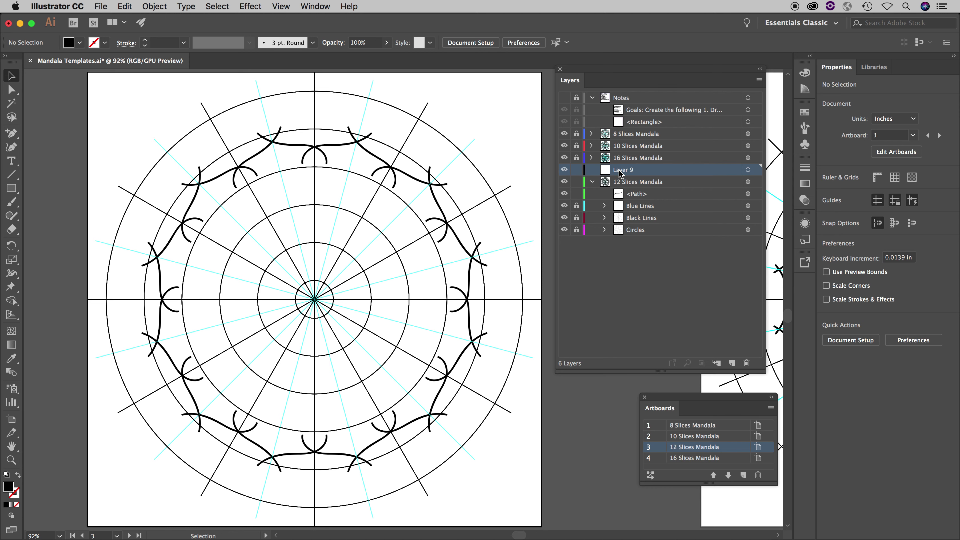
double_click(634, 169)
text(12)
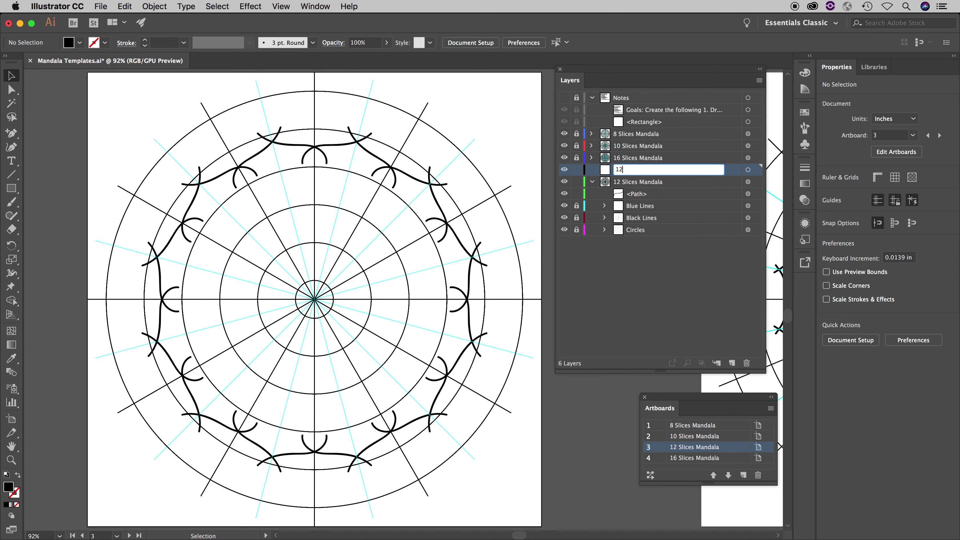
text( Slices Mandala Drawing )
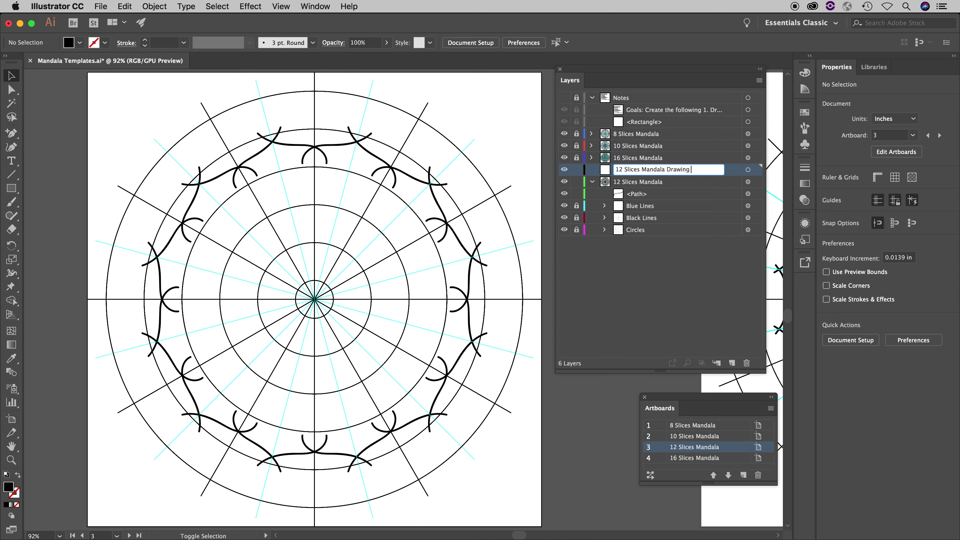
text(Area Boundary)
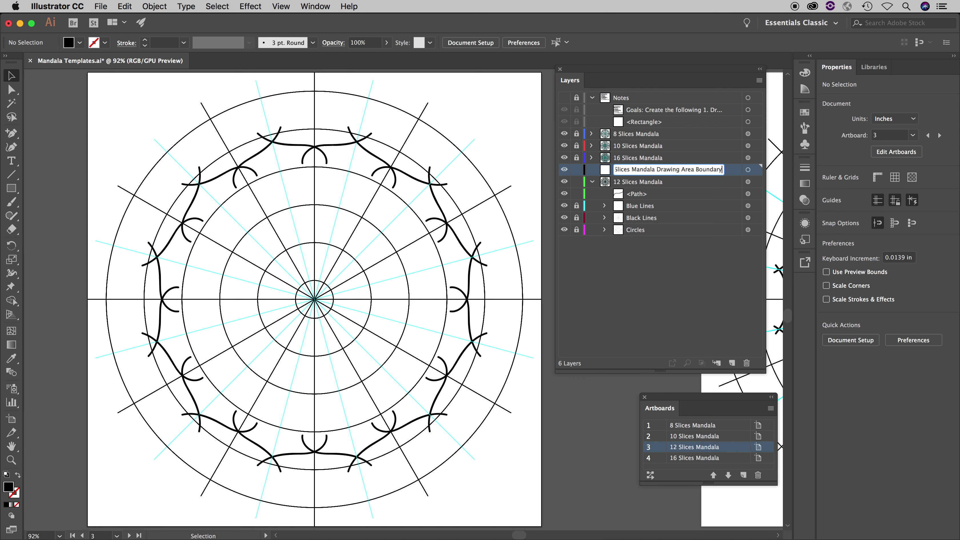
key(Return)
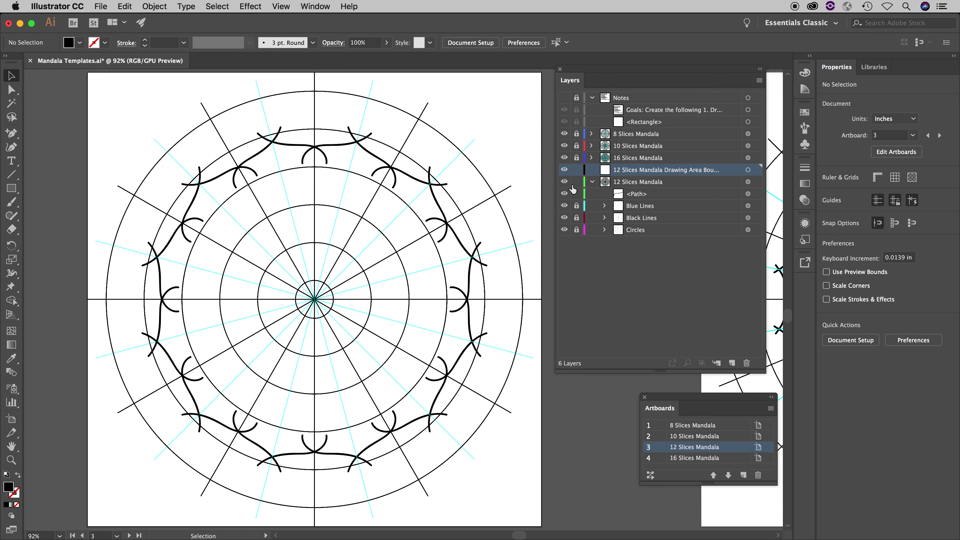
- Lock the 12 Slices Mandala layer and make the Drawing Area Boundary layer the active one
click(642, 182)
click(577, 181)
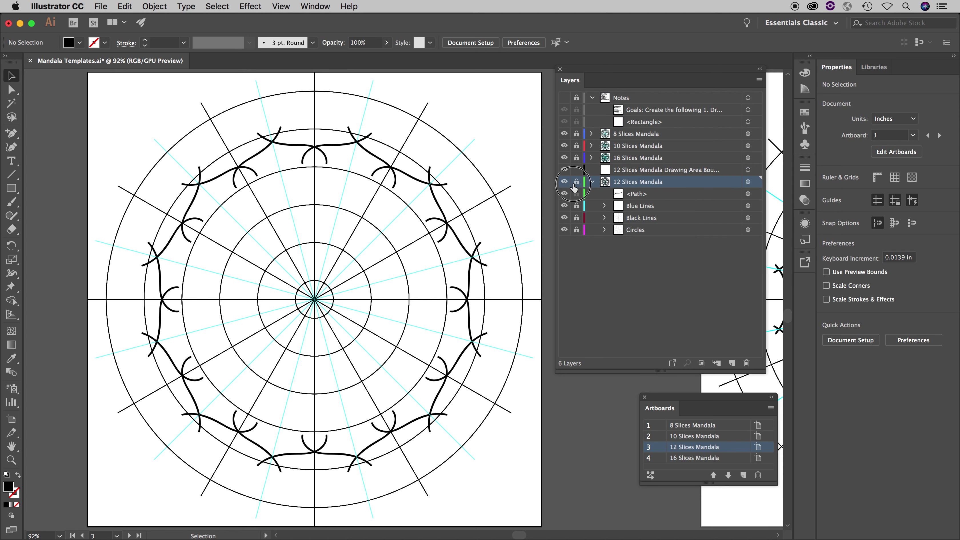
click(643, 170)
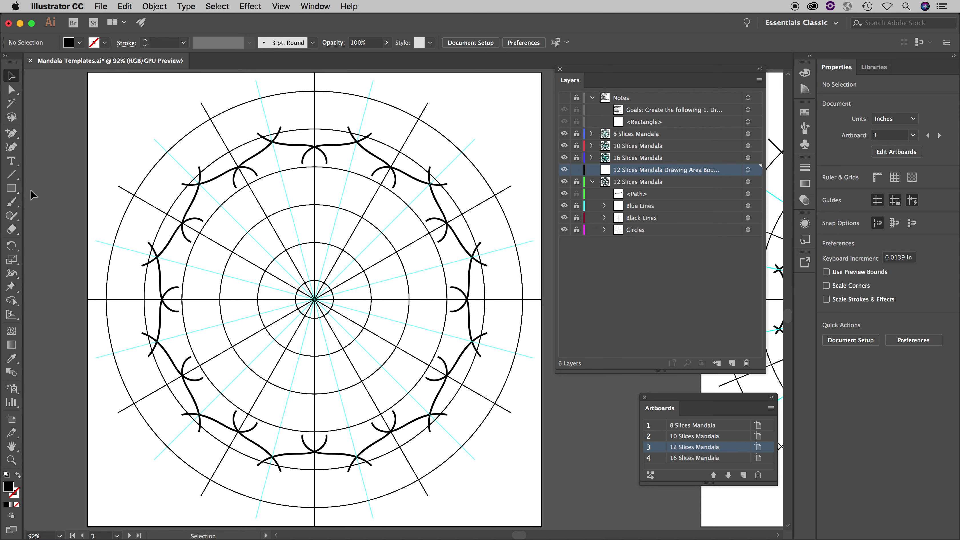
- Create a 3-sided polygon with a radius of 0.6944 in in the upper part of the 12-slice mandala
click(9, 189)
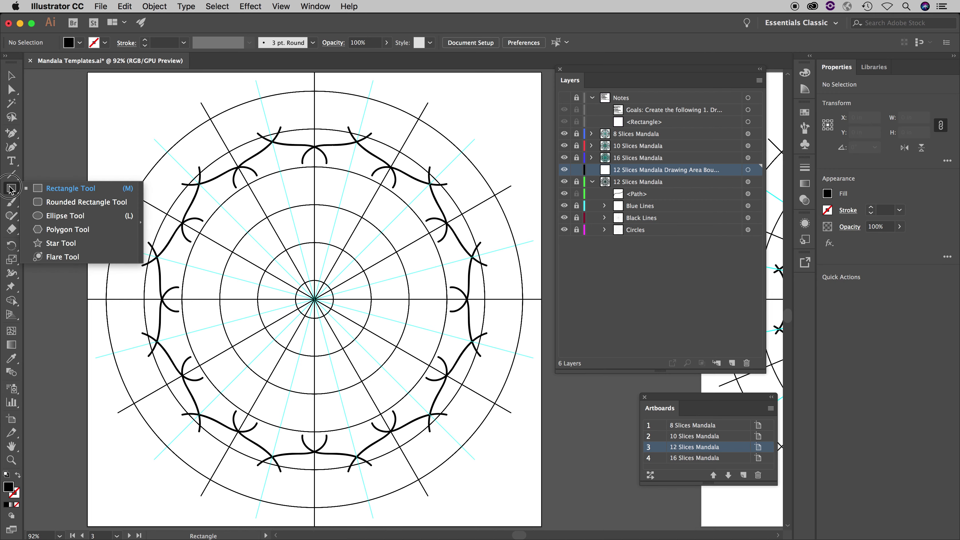
drag(8, 191, 58, 237)
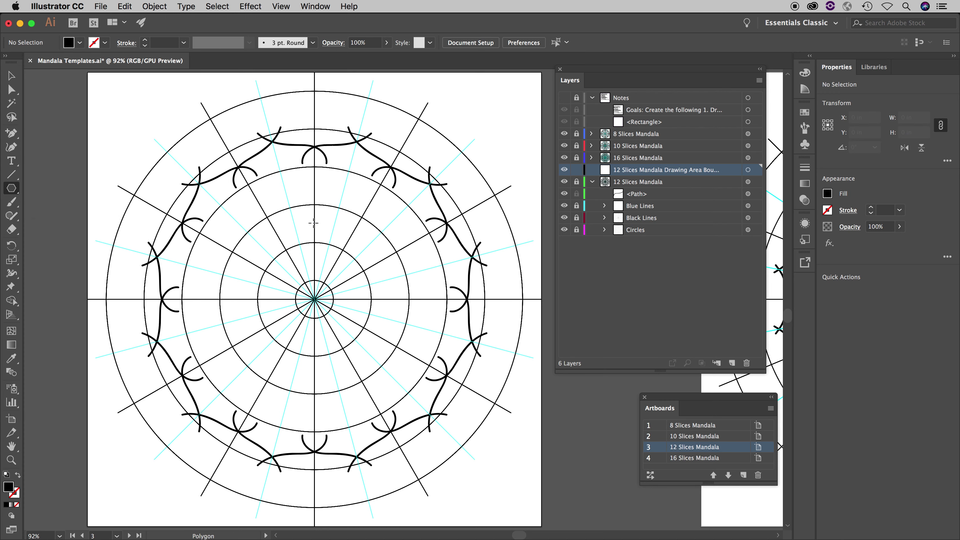
click(288, 189)
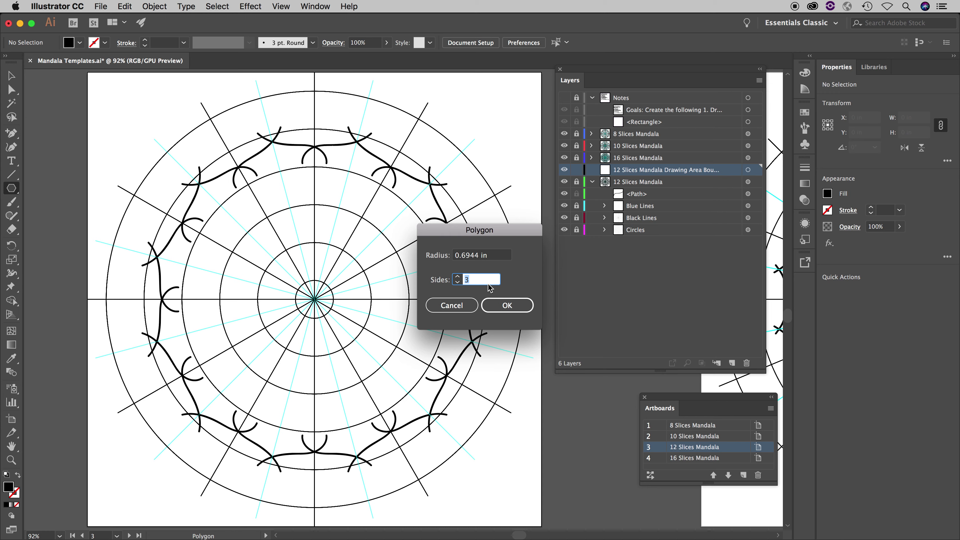
click(513, 306)
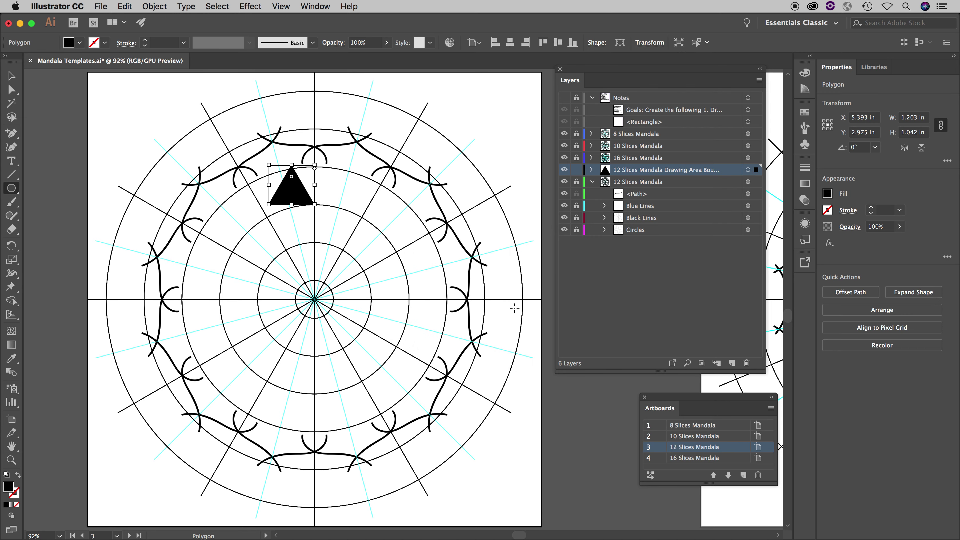
- Give the triangle no fill and a purple stroke with a weight of 6 pt
click(827, 195)
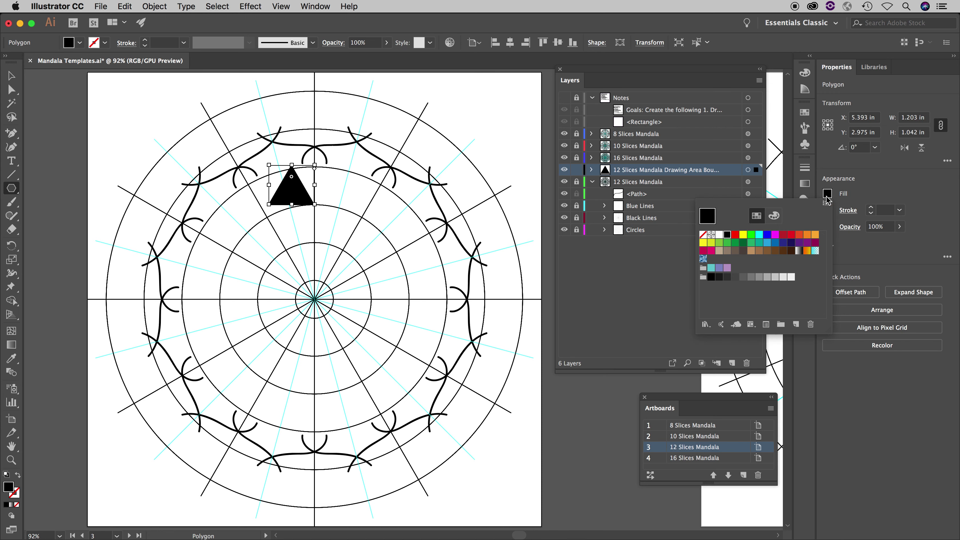
click(703, 237)
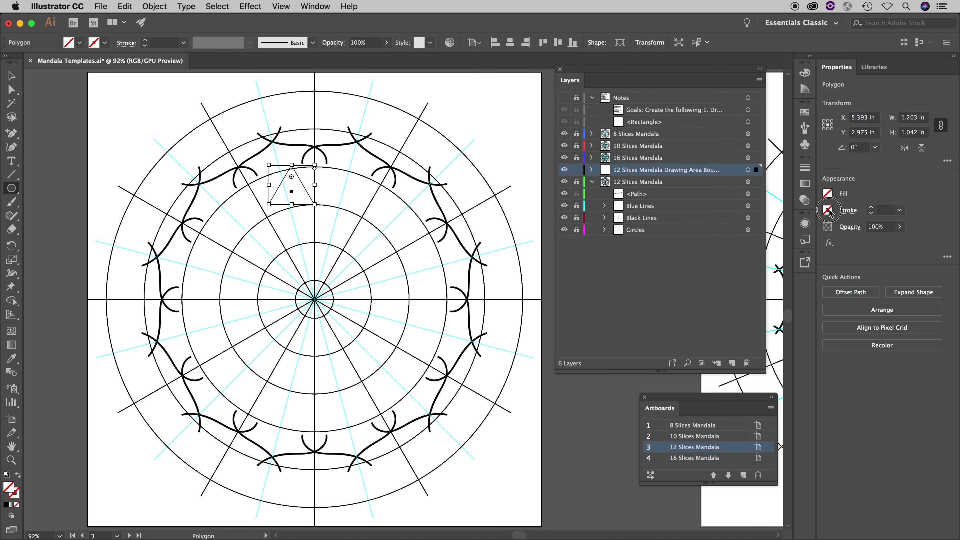
click(827, 211)
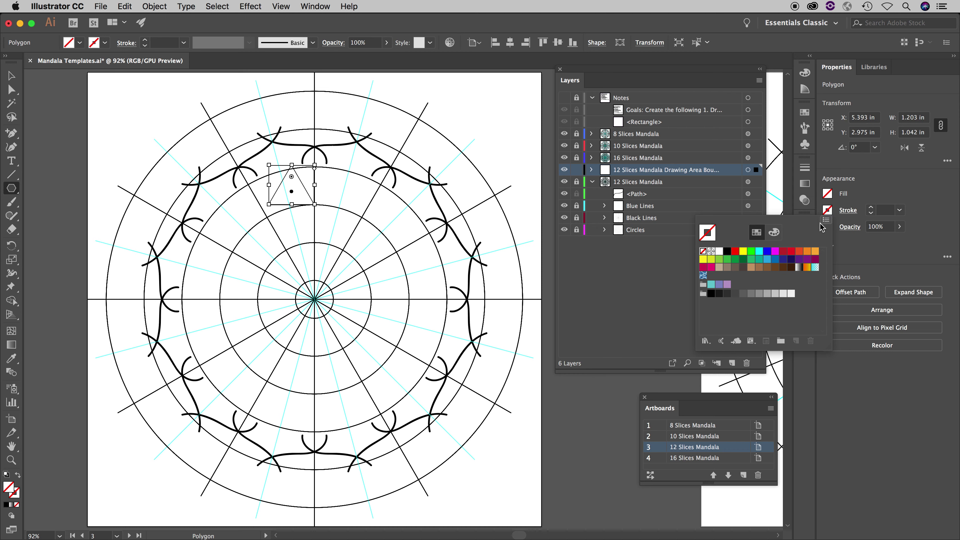
click(799, 261)
click(870, 207)
click(871, 208)
click(870, 208)
click(870, 208)
click(870, 208)
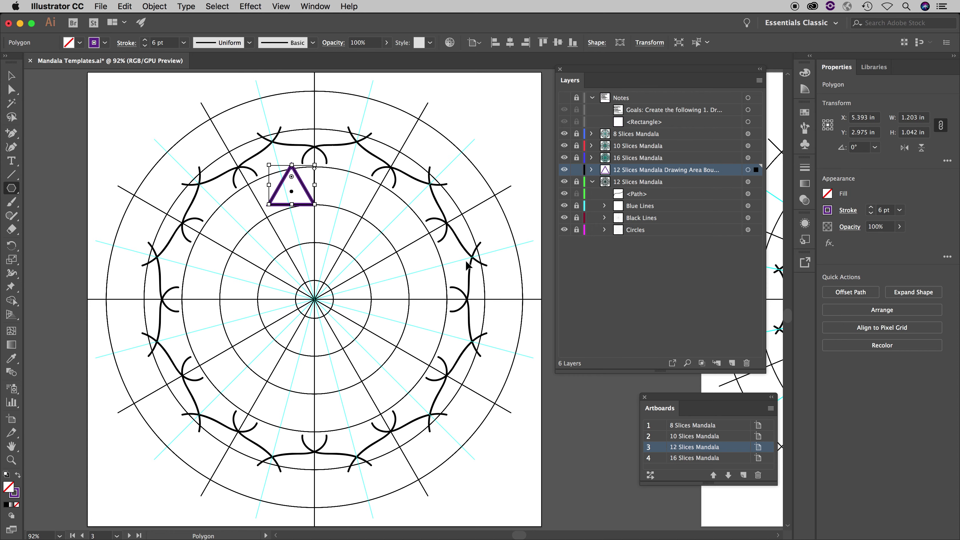
- Change the colour of the 12 Slices Mandala Drawing Area Boundary layer to Gold
key(super+equal)
key(super+equal)
key(super+equal)
key(super+equal)
key(super+equal)
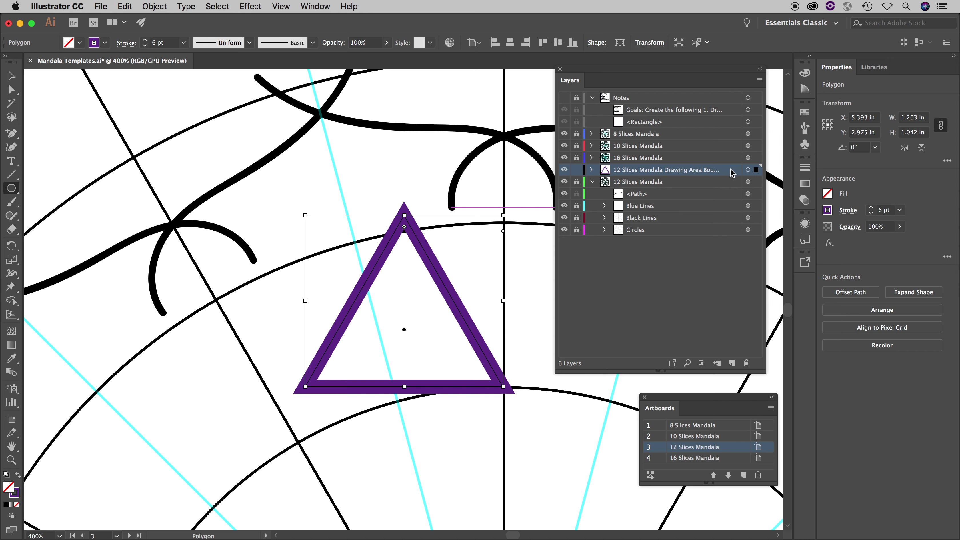
double_click(603, 172)
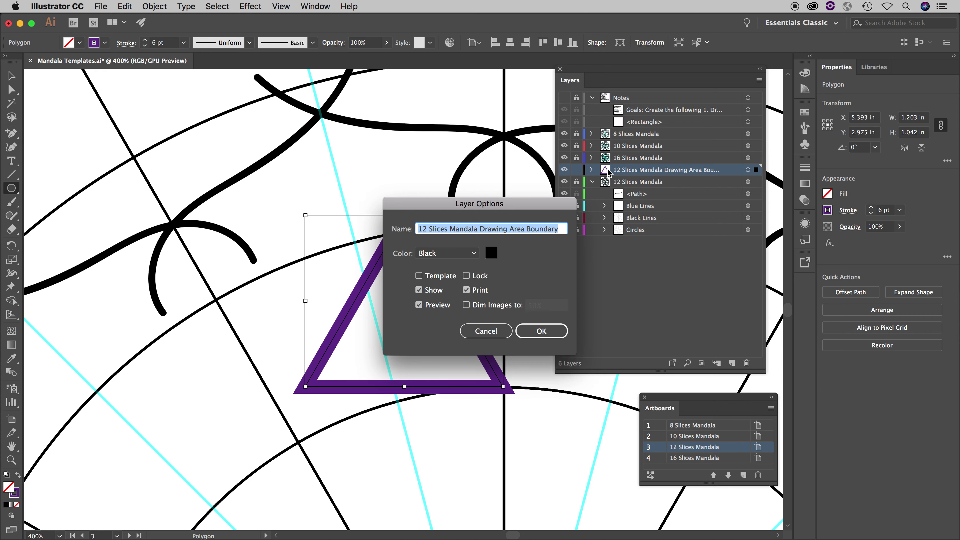
click(458, 254)
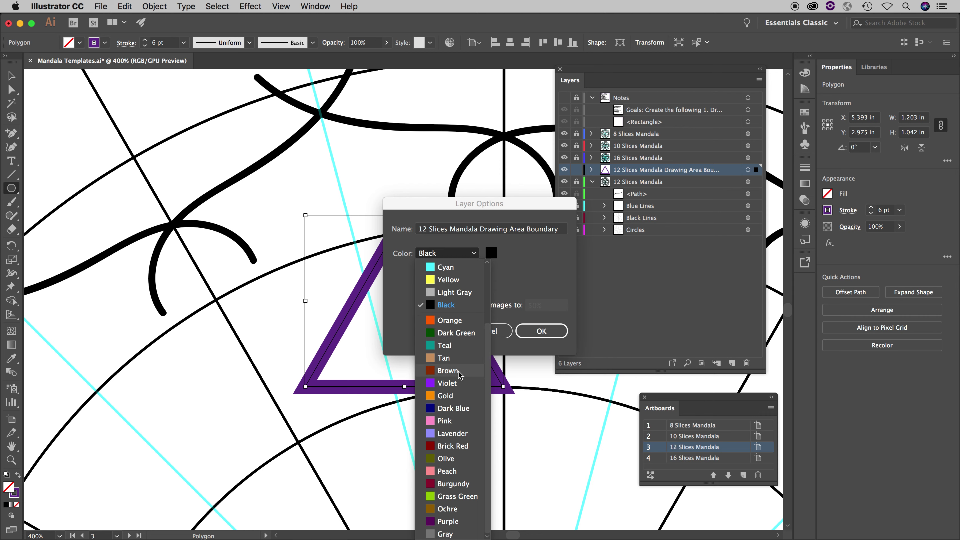
click(444, 396)
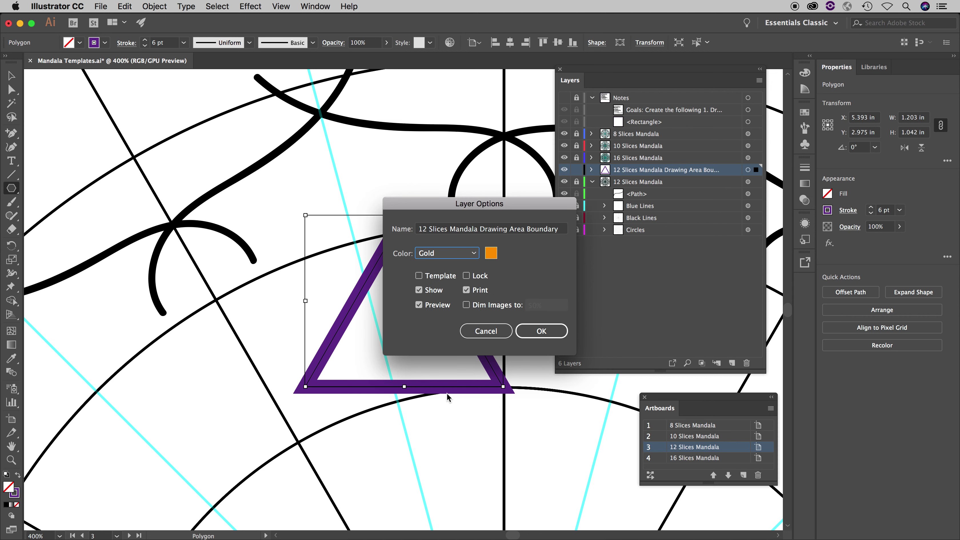
click(540, 329)
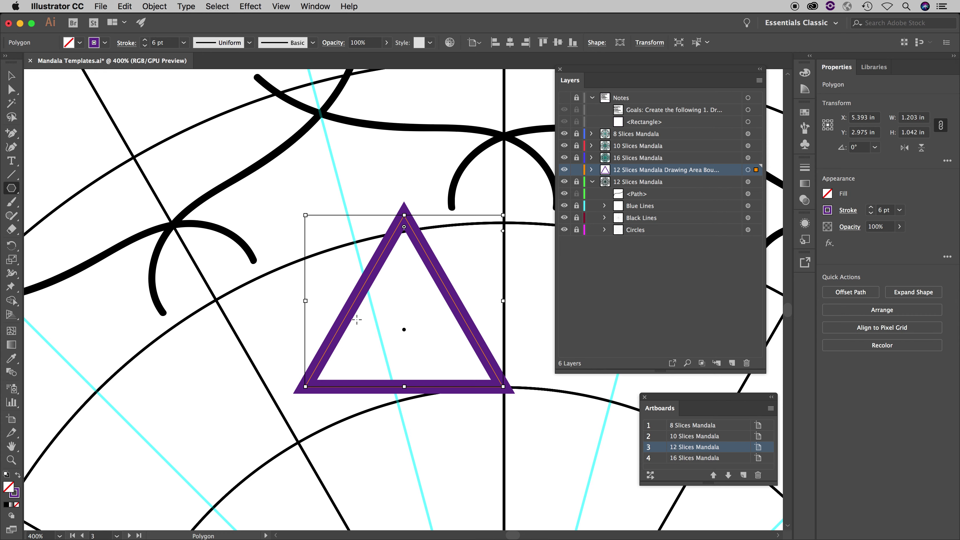
- Show the full stroke options and align the triangle's stroke to the inside of its path
click(806, 171)
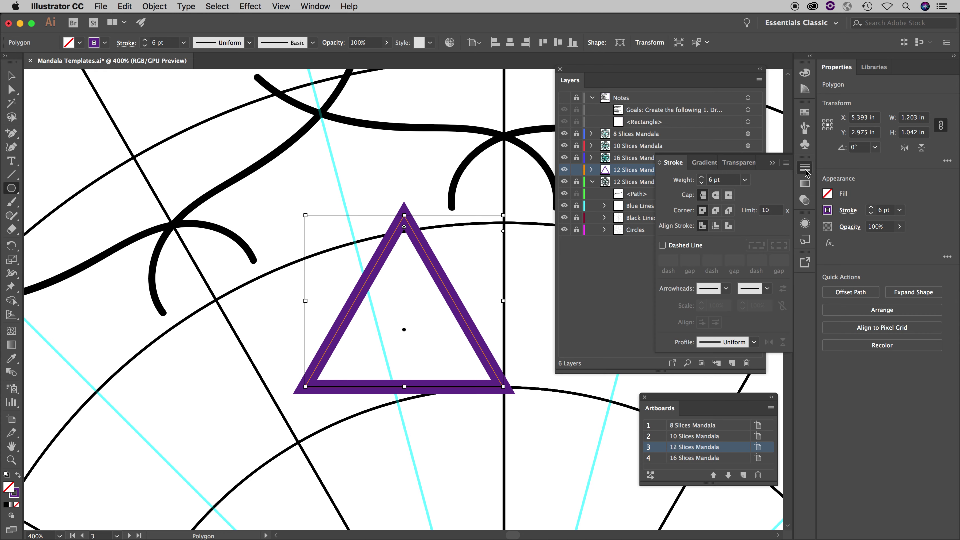
click(786, 162)
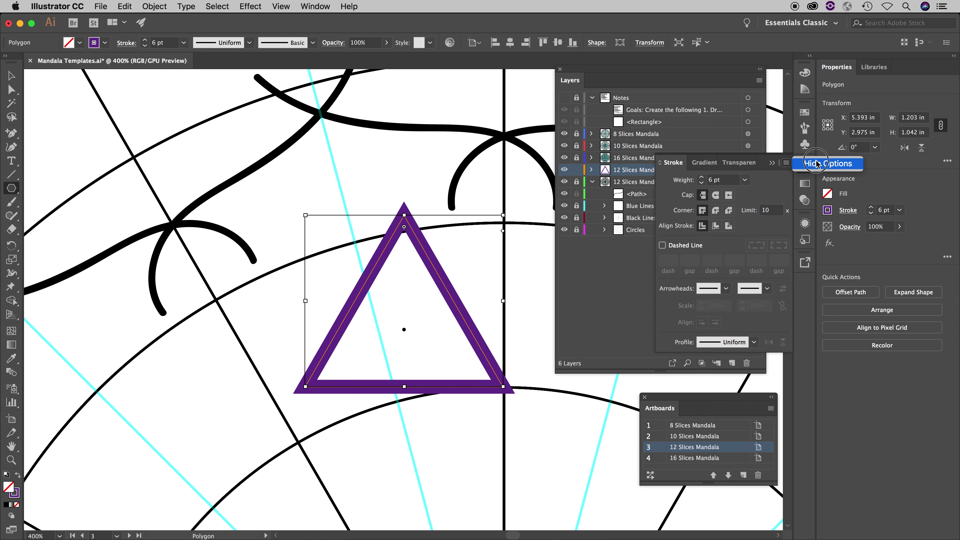
click(816, 164)
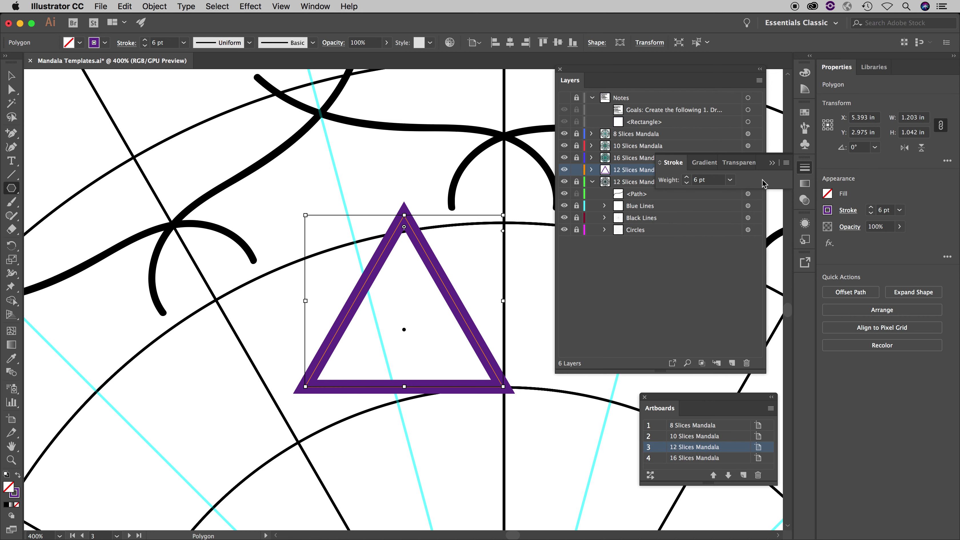
click(786, 163)
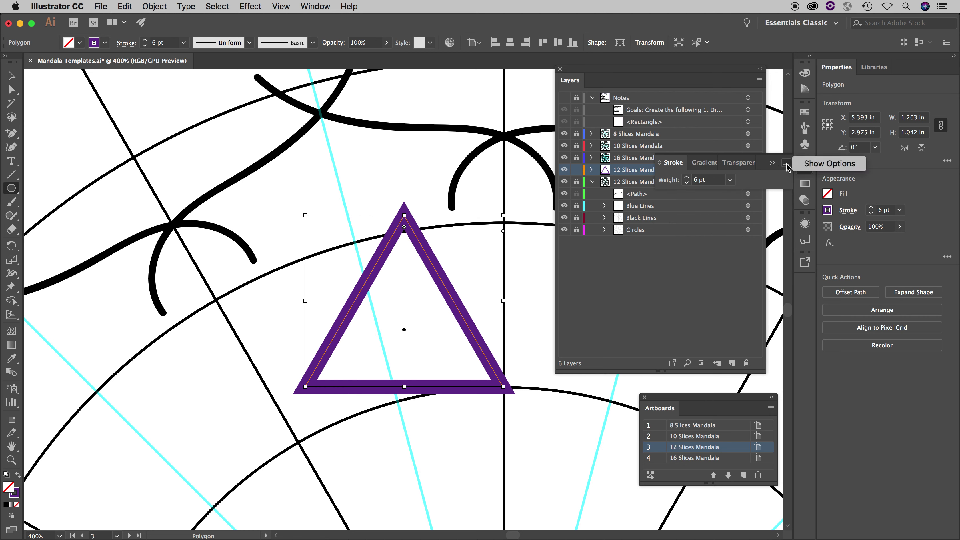
click(817, 165)
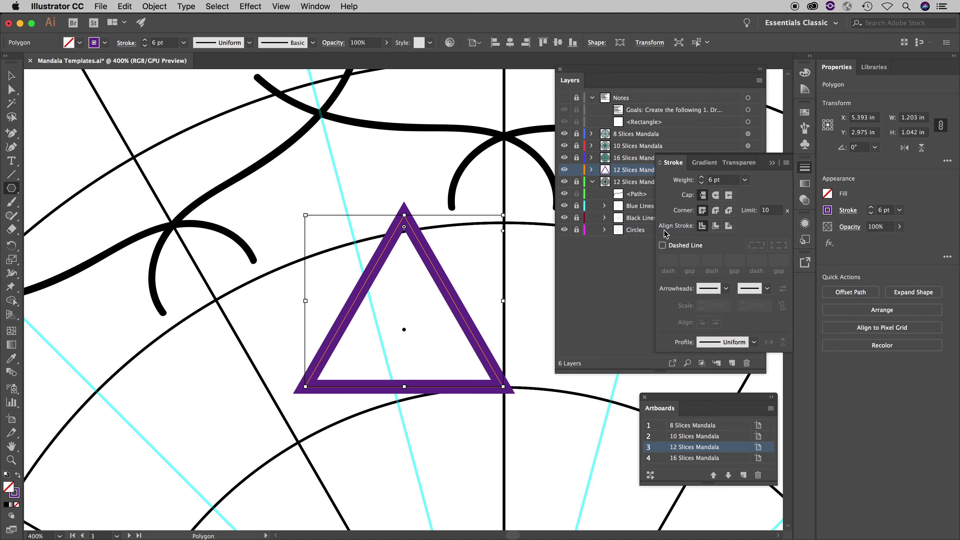
click(715, 227)
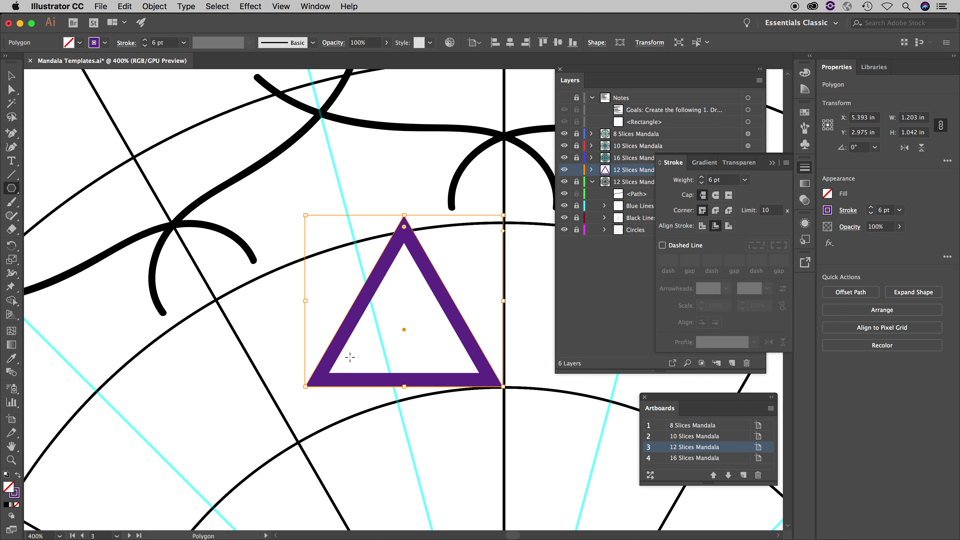
click(12, 76)
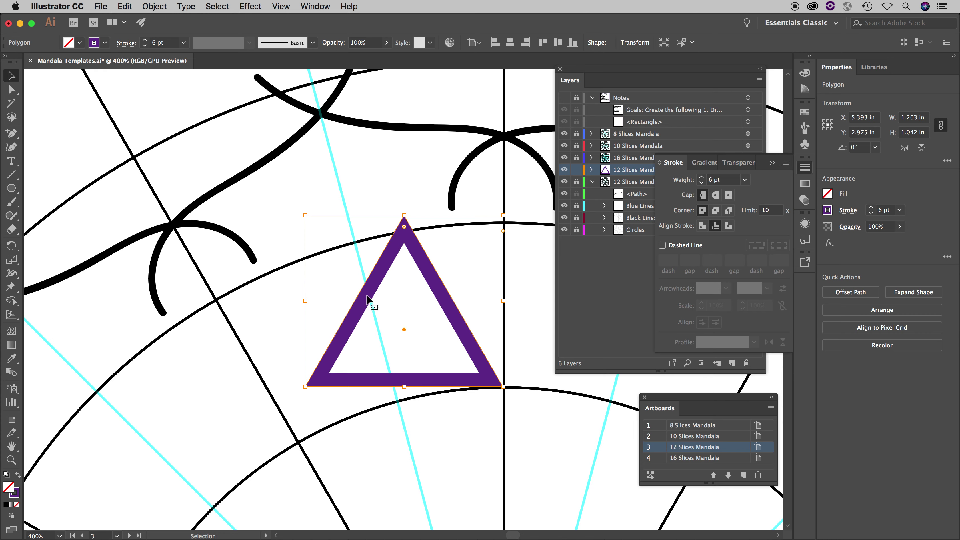
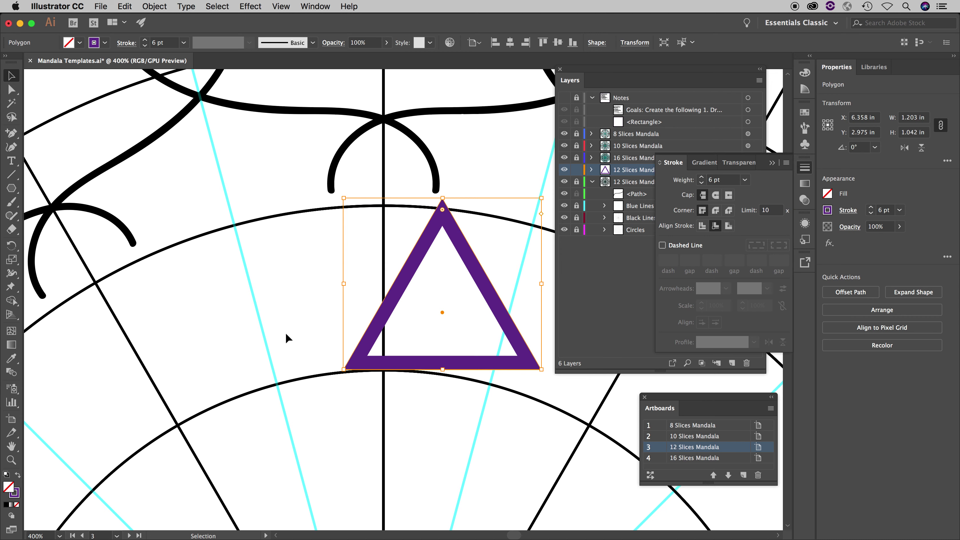
- Move the triangle's lower-left anchor point to X 6 in and Y 6 in with the Direct Selection tool
key(a)
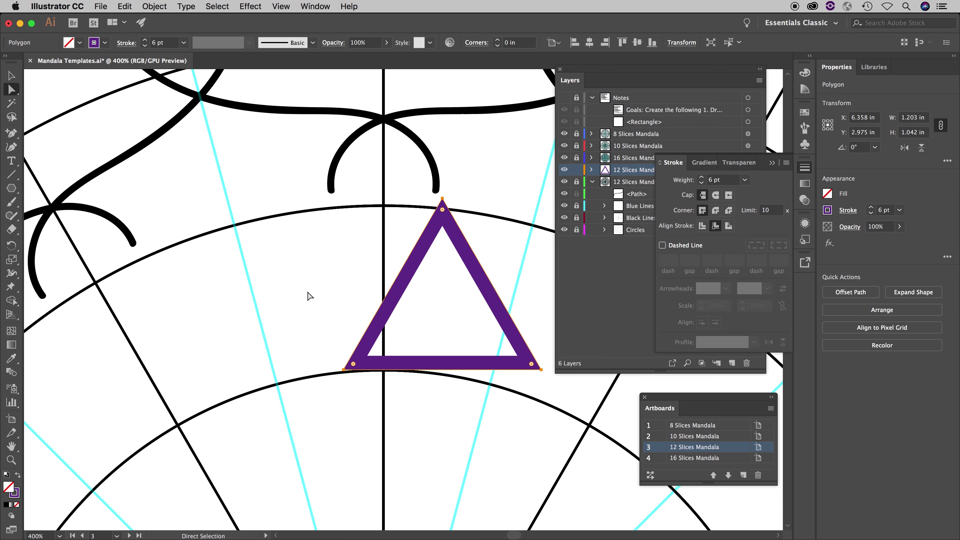
click(308, 295)
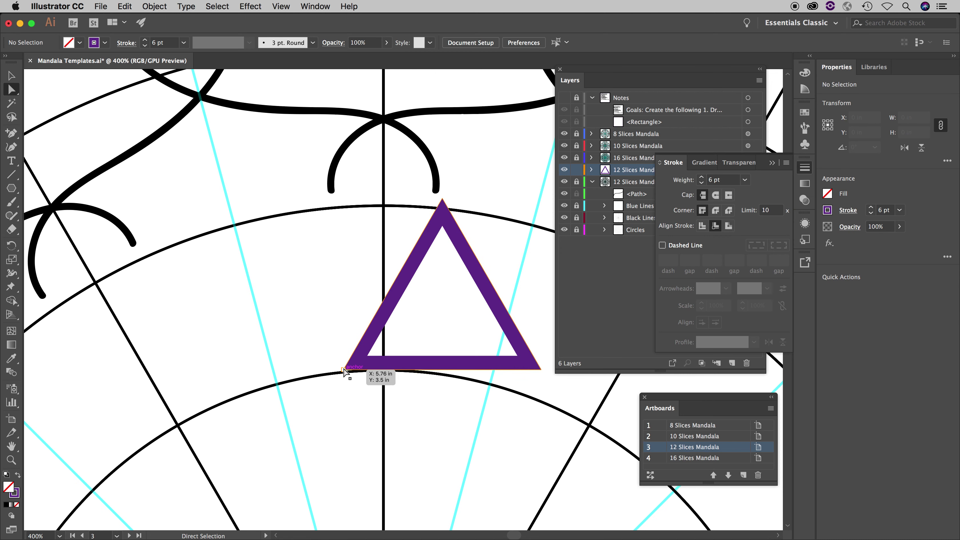
click(343, 369)
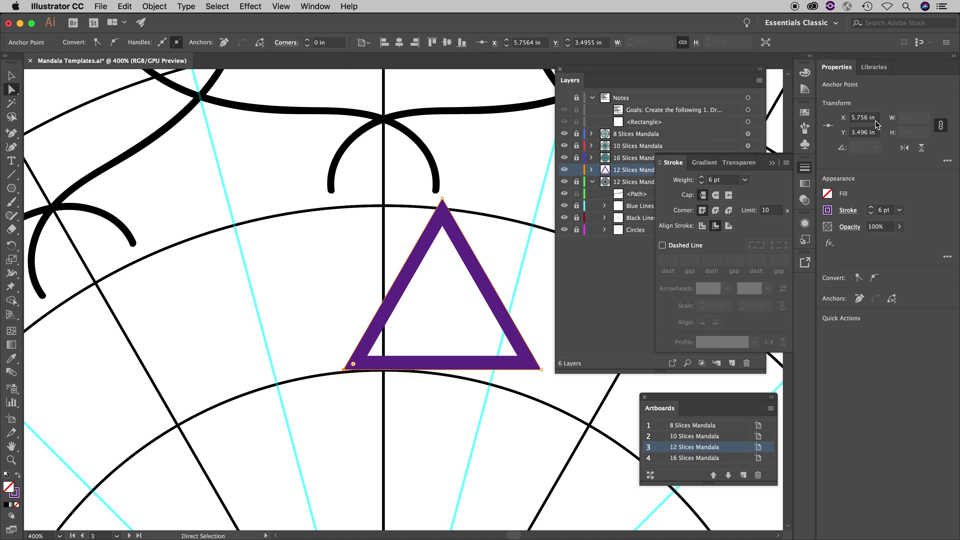
double_click(863, 117)
text(6)
double_click(865, 132)
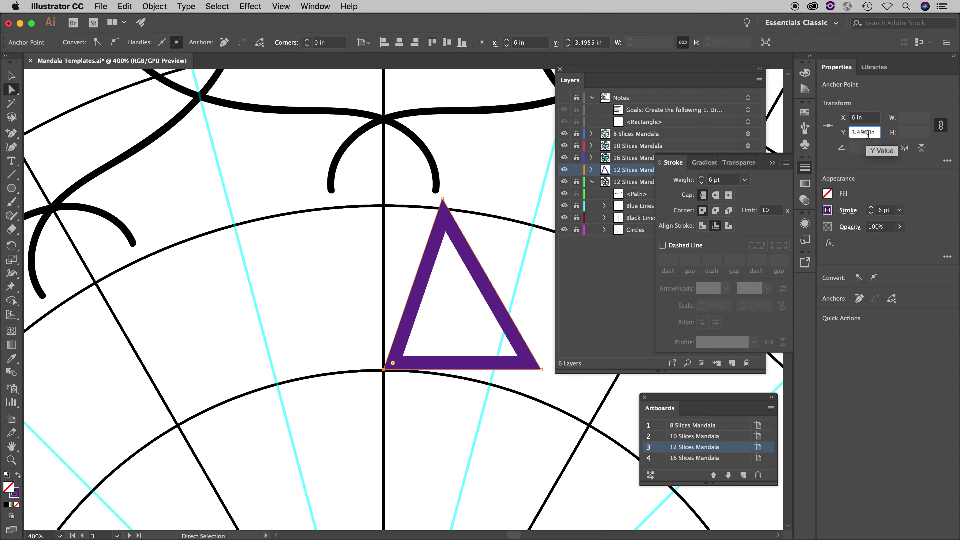
text(6)
key(Return)
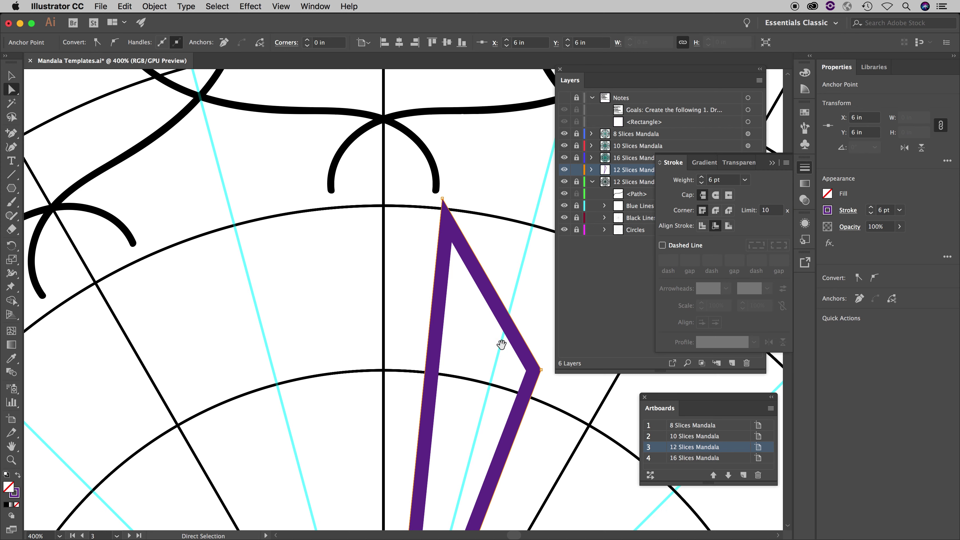
- Examine how the triangle's moved anchor point sits on the centre of the 12-slice mandala
scroll(472, 341, down, 5)
scroll(460, 350, down, 10)
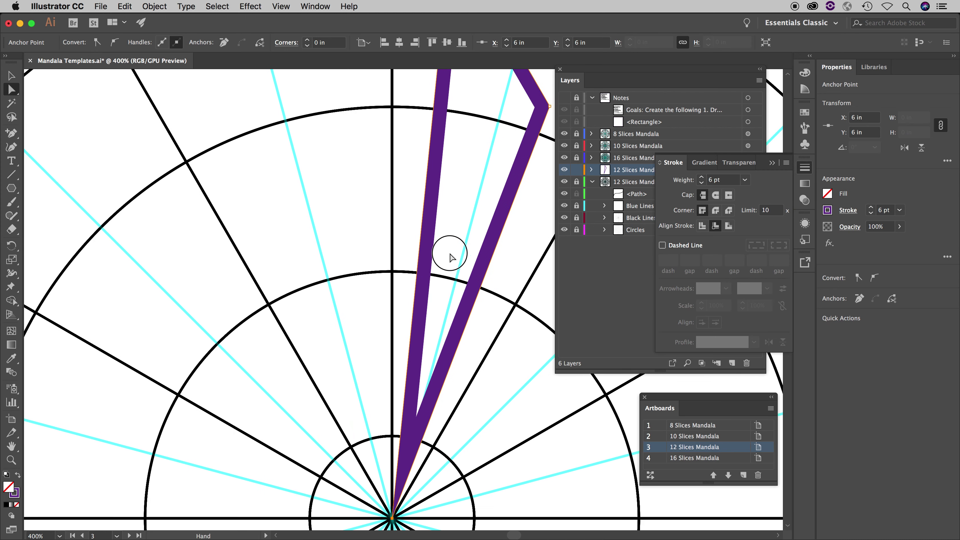
scroll(456, 428, down, 4)
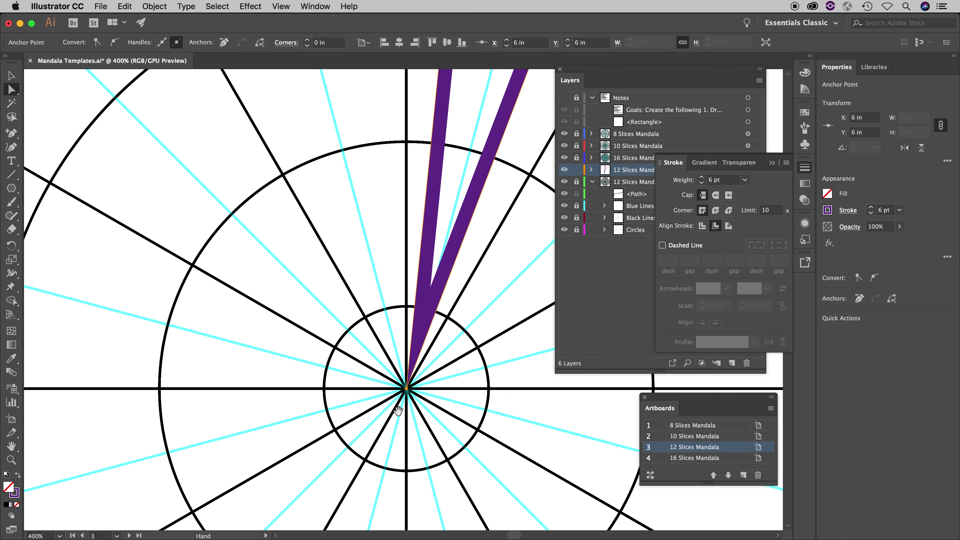
scroll(409, 412, up, 10)
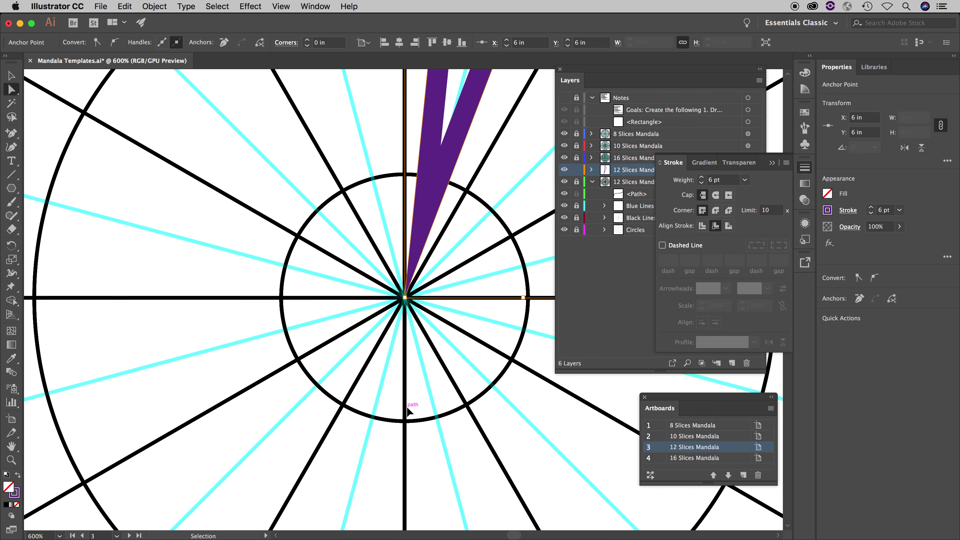
scroll(407, 406, up, 3)
click(404, 297)
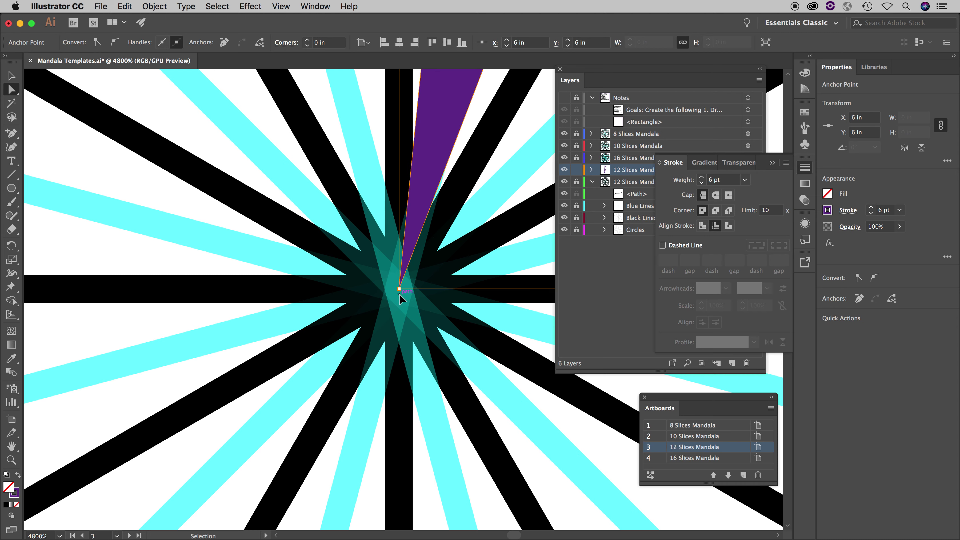
key(super+0)
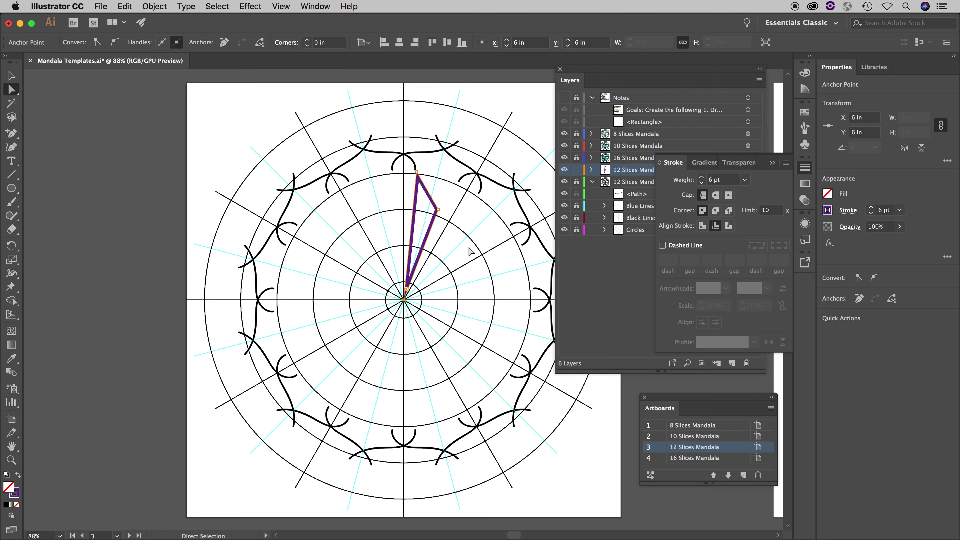
- Move the triangle's uppermost anchor point to X 6 in and Y 0 in
click(429, 167)
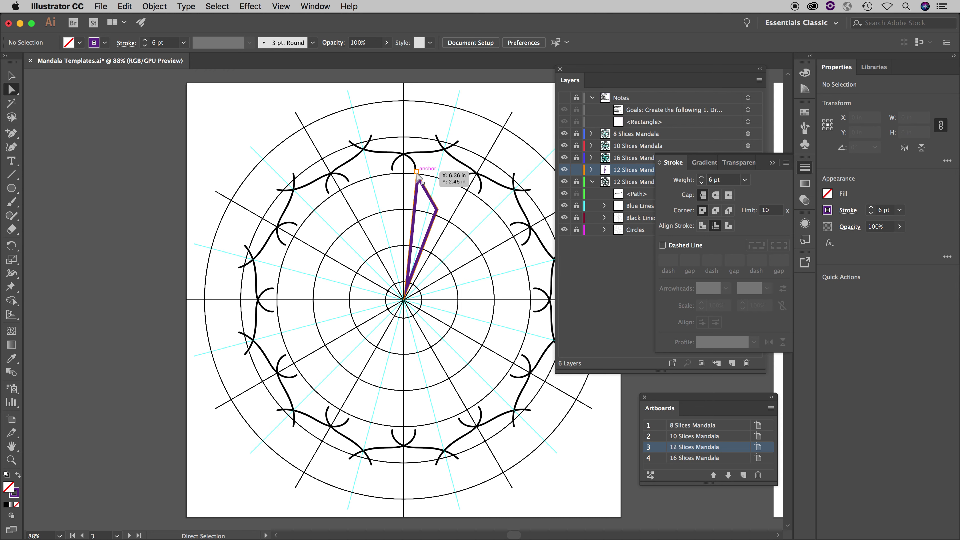
click(417, 174)
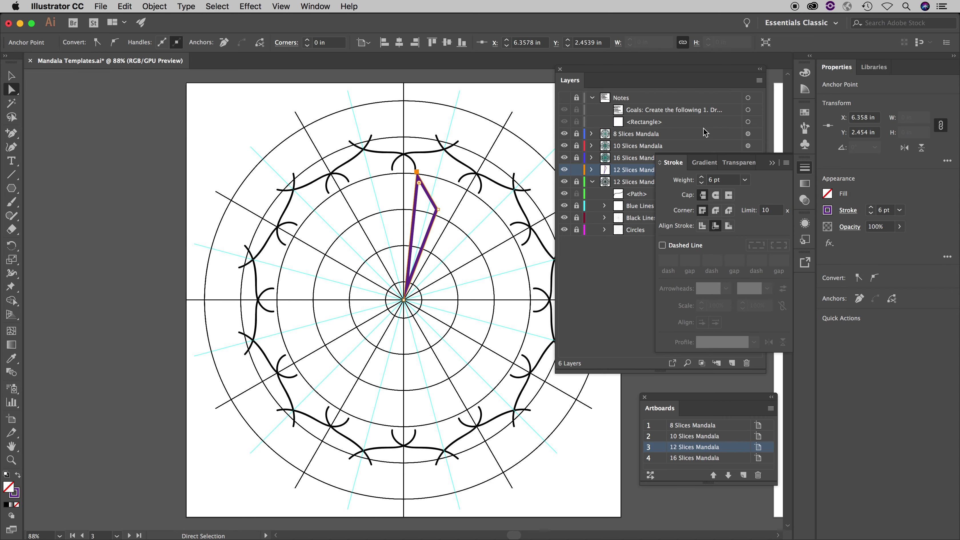
double_click(867, 123)
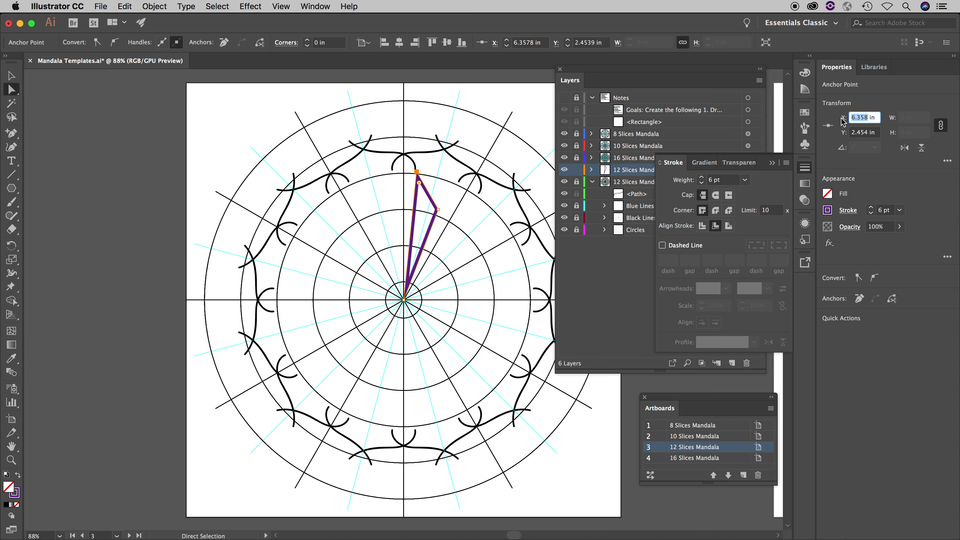
text(6)
key(Return)
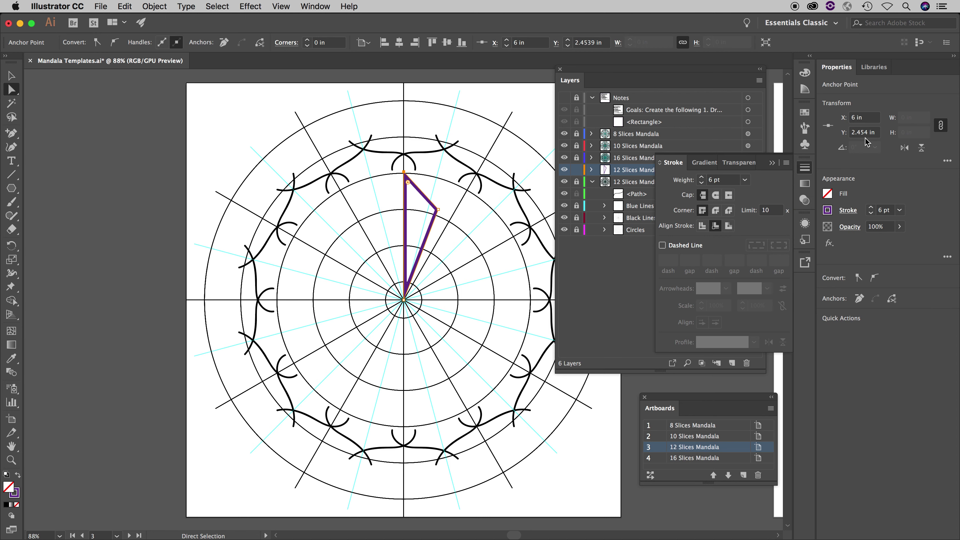
drag(866, 132, 838, 134)
text(0)
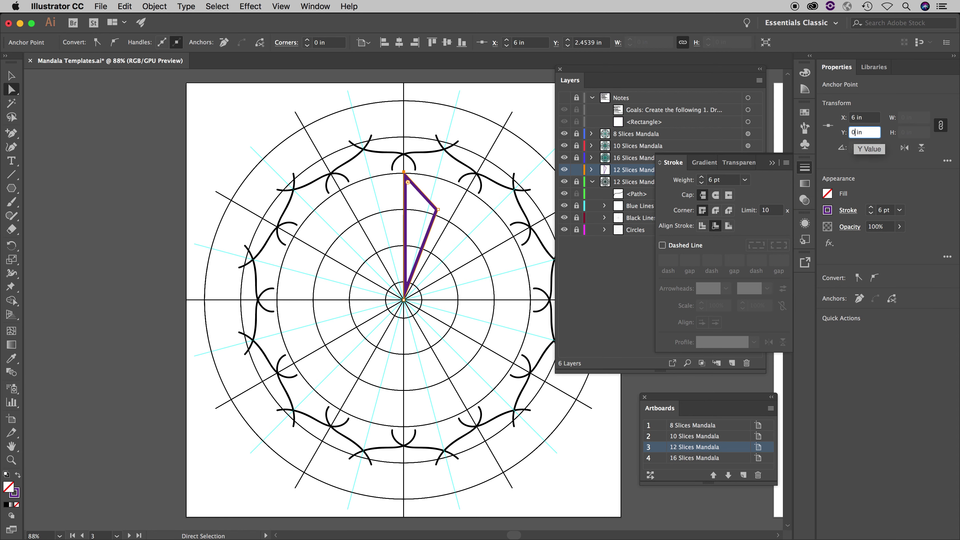
key(Return)
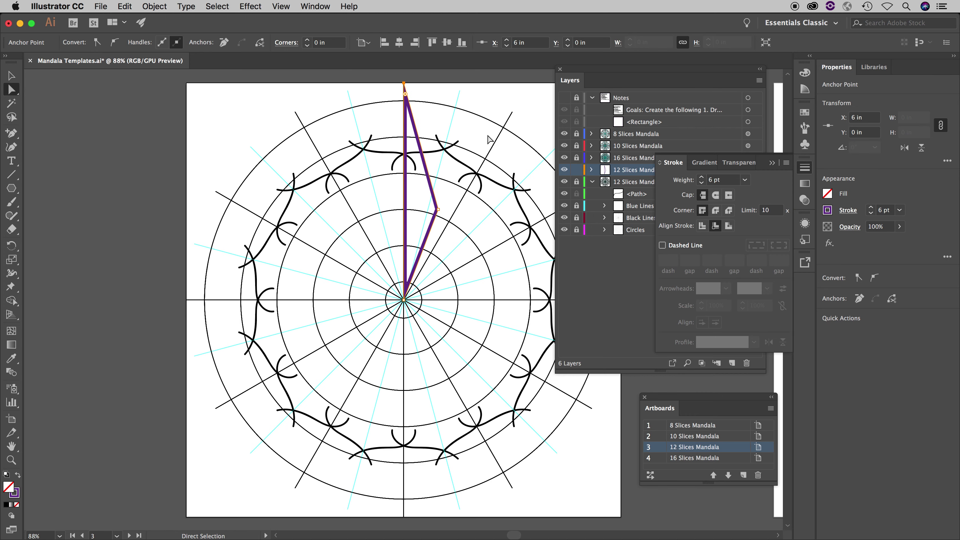
- Examine at high magnification how the triangle's uppermost anchor lines up with the vertical black line and the artboard's upper edge
key(super+equal)
key(super+equal)
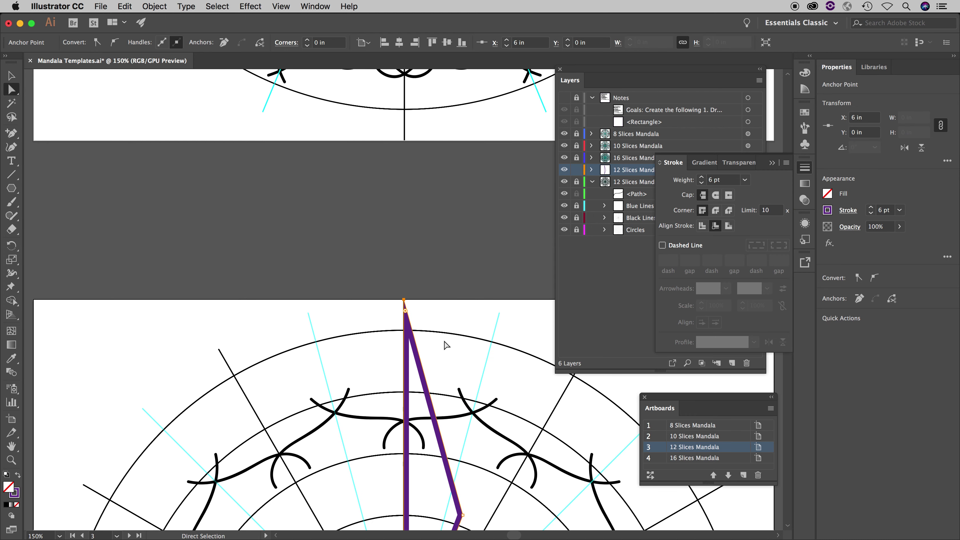
key(super+equal)
key(super+equal)
key(super+equal)
key(super+equal)
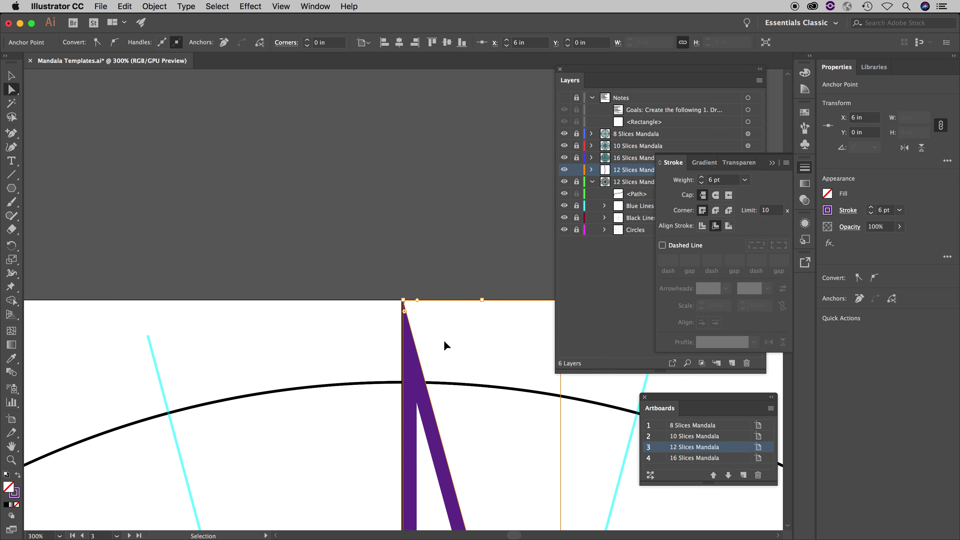
key(super+equal)
key(super+equal)
key(super+equal)
key(super+equal)
key(super+equal)
key(super+equal)
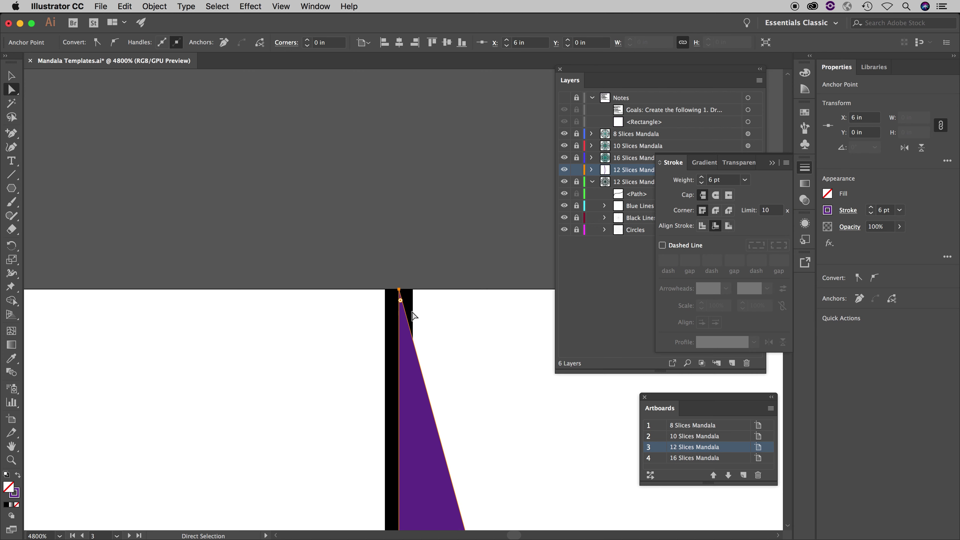
key(super)
key(super+minus)
key(super+minus)
key(super+minus)
key(super+minus)
key(super+minus)
key(super+minus)
key(super+minus)
key(super+minus)
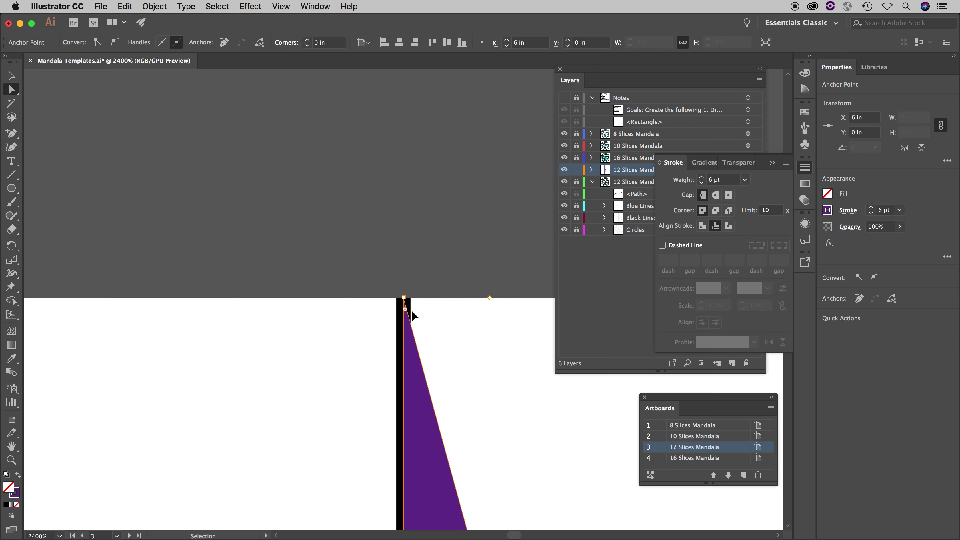
key(super+minus)
key(super+minus)
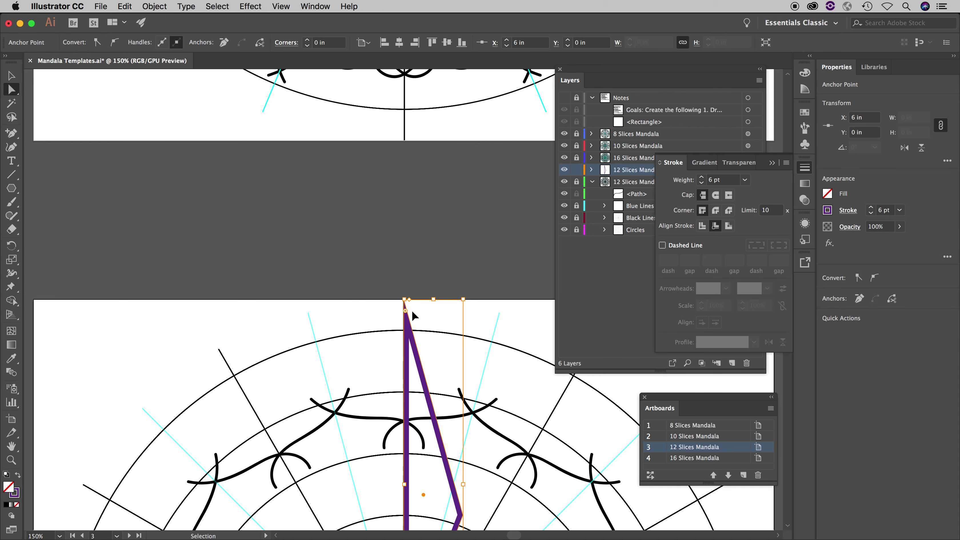
- Move the triangle's remaining outer anchor to the artboard's upper edge in line with the cyan slice line, at about X 7.608 in and Y 0 in
click(486, 499)
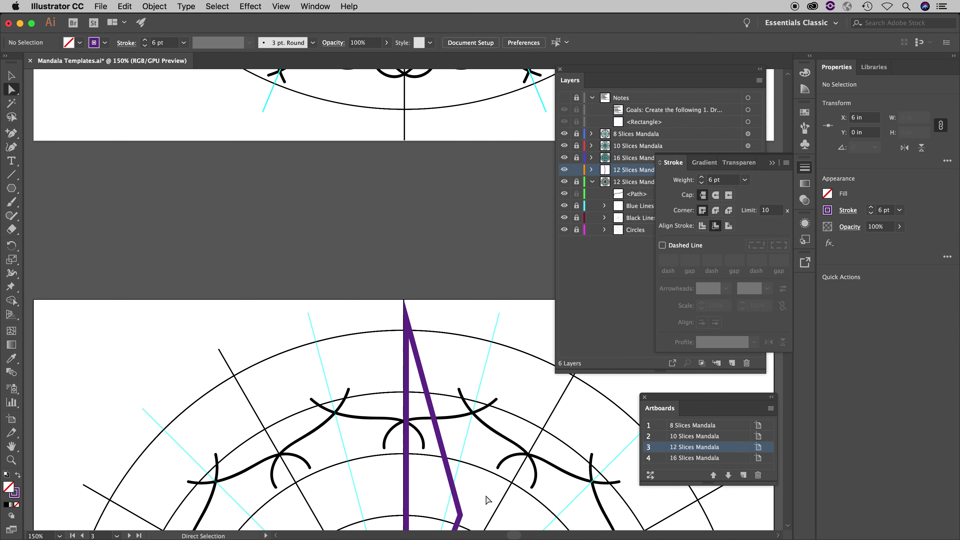
drag(463, 515, 493, 305)
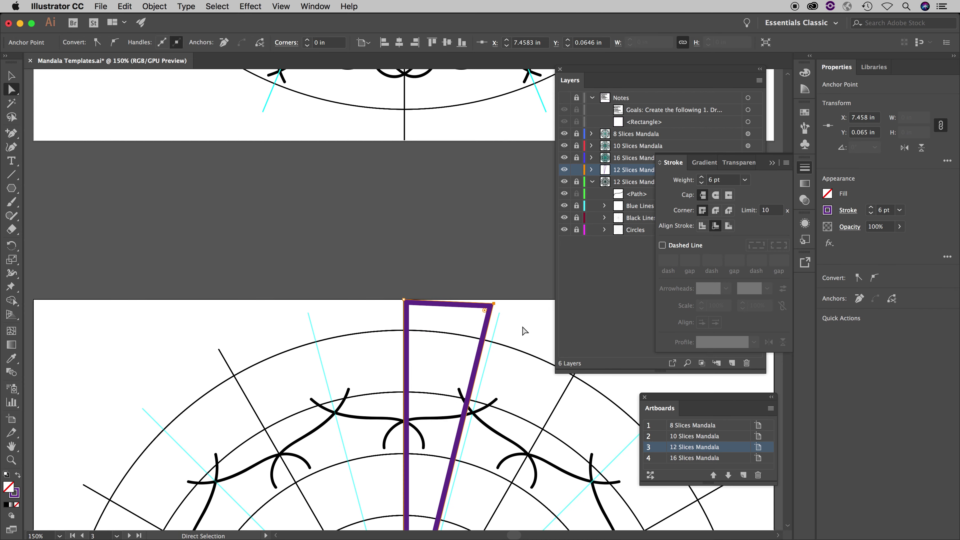
key(super+equal)
key(super+equal)
key(super+equal)
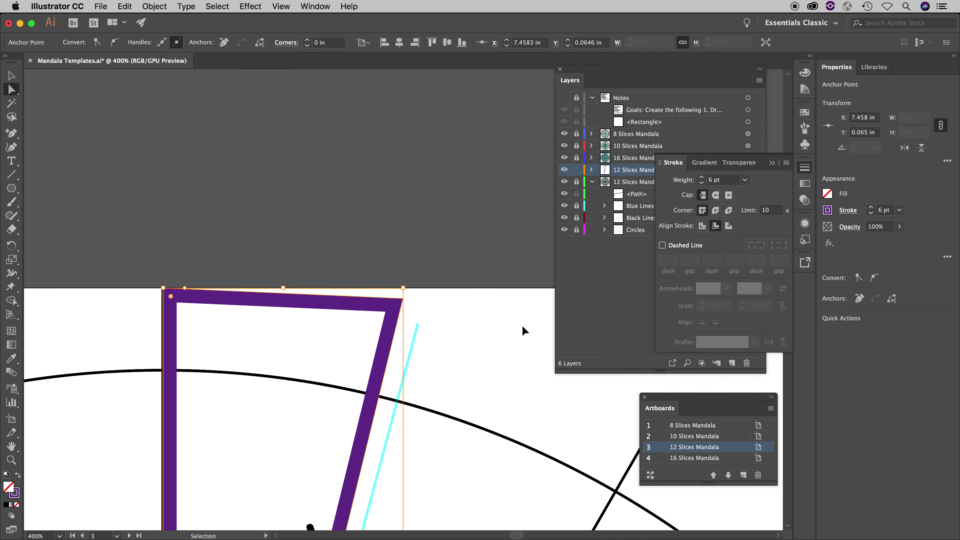
key(super+equal)
key(super+equal)
key(super+equal)
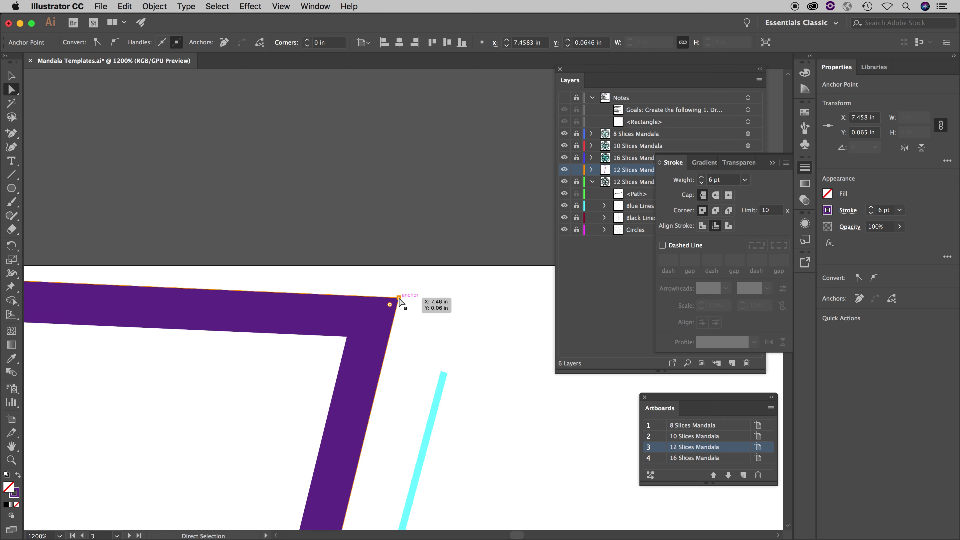
drag(400, 298, 474, 269)
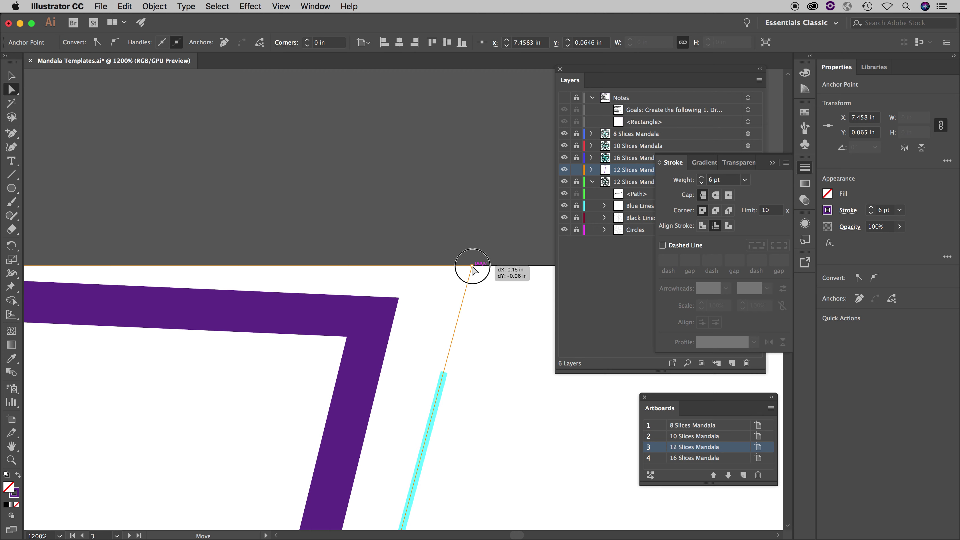
drag(472, 269, 473, 269)
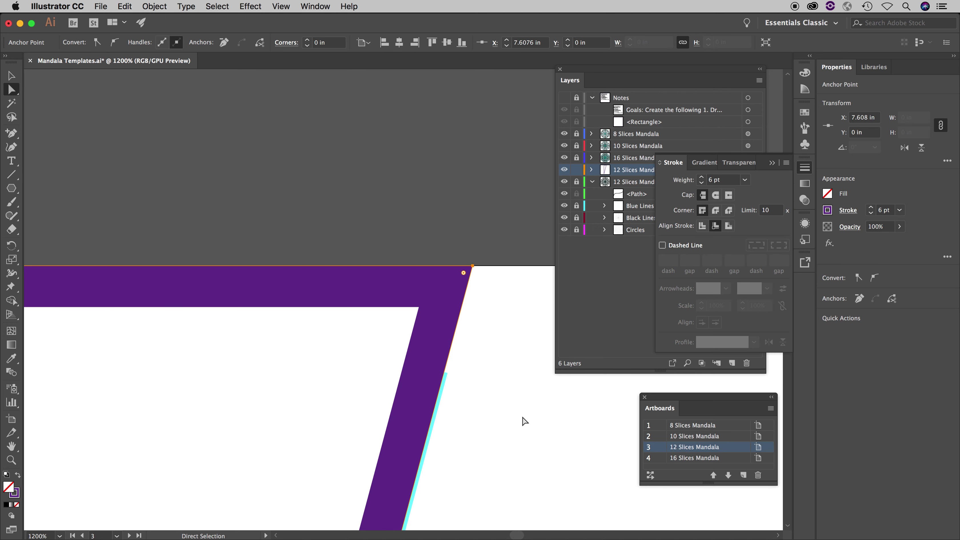
- Shift the triangle's upper-right anchor slightly inward along the artboard's upper edge to about X 7.589 in, just inside the cyan line
key(space)
drag(493, 380, 495, 340)
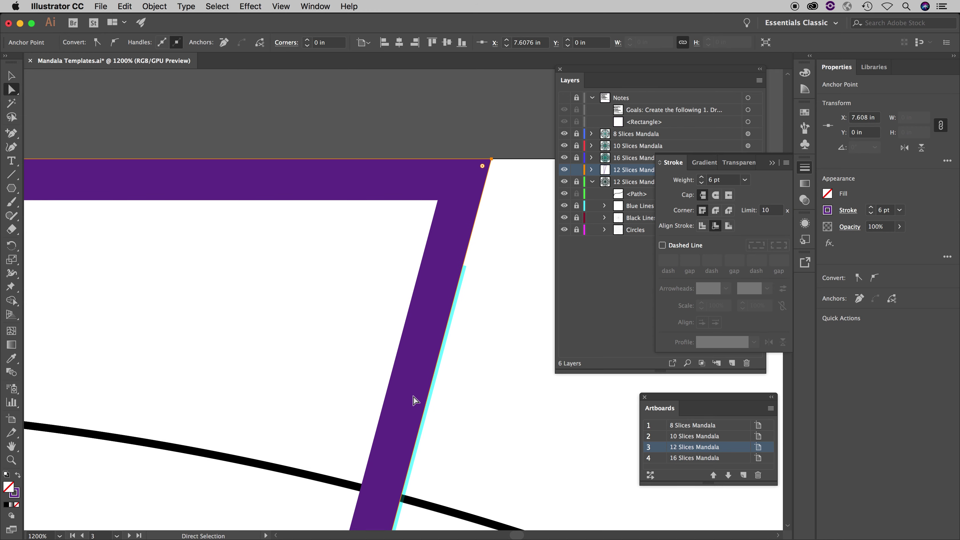
key(space)
drag(462, 398, 462, 304)
drag(448, 489, 457, 452)
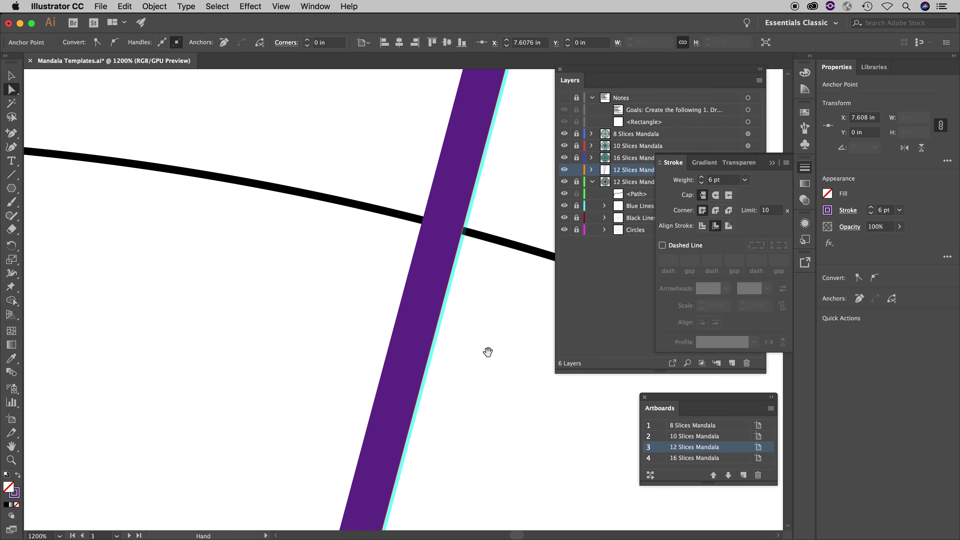
drag(487, 352, 456, 506)
drag(510, 307, 489, 412)
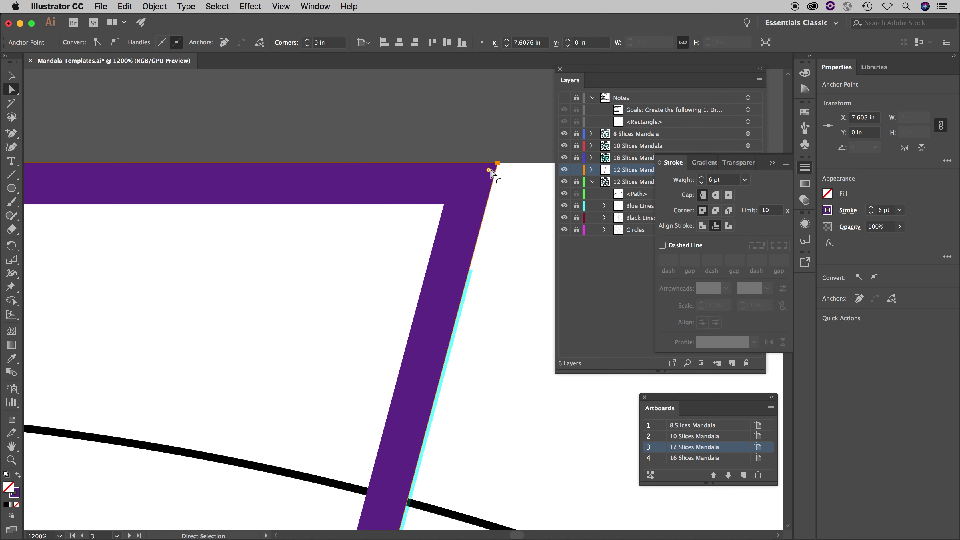
drag(497, 163, 489, 165)
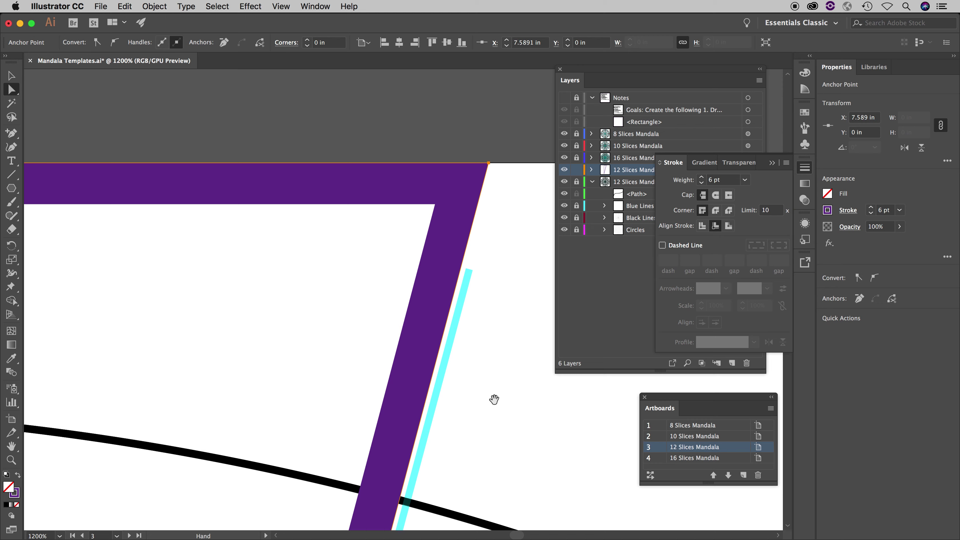
- Check the gap between the triangle's slanted edge and the cyan slice line along its length
drag(495, 407, 494, 397)
scroll(494, 397, down, 10)
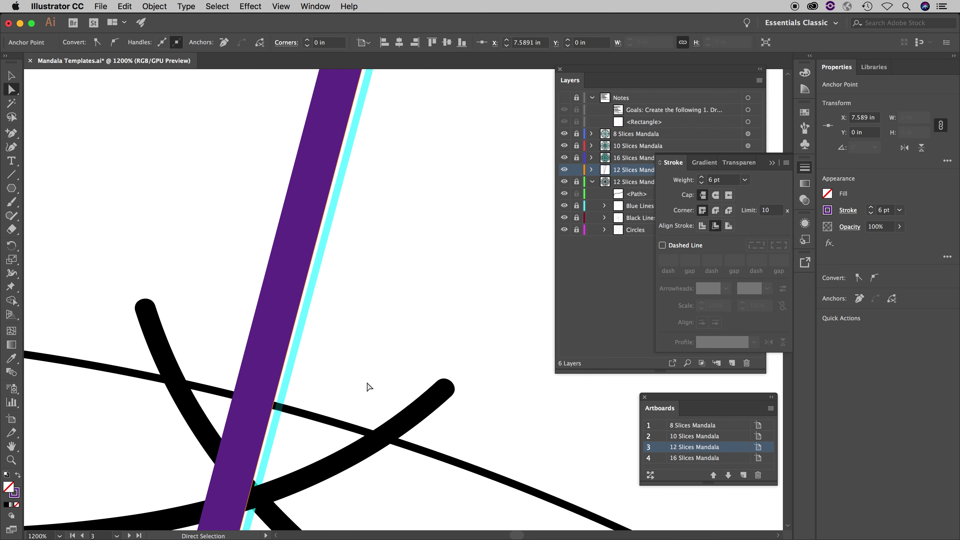
scroll(369, 386, down, 5)
scroll(368, 387, down, 3)
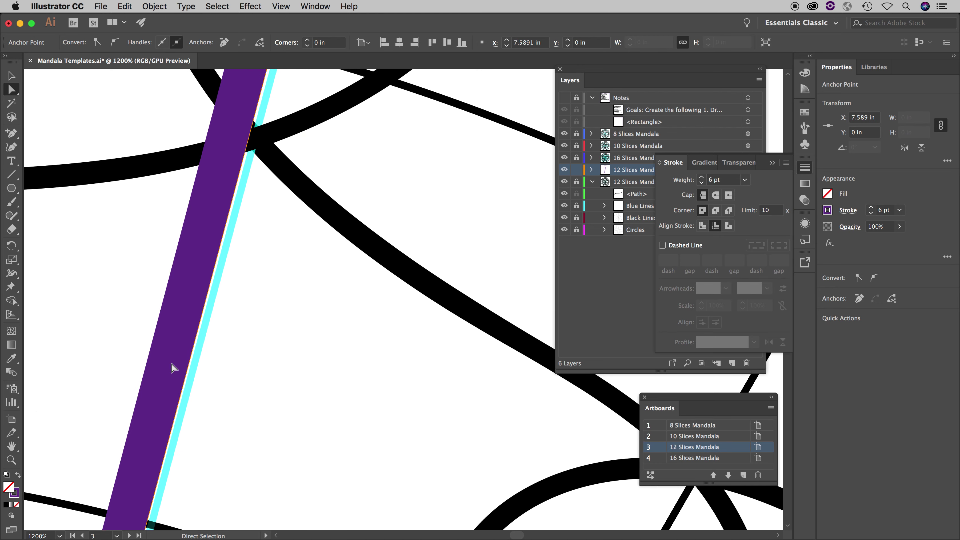
scroll(265, 324, up, 10)
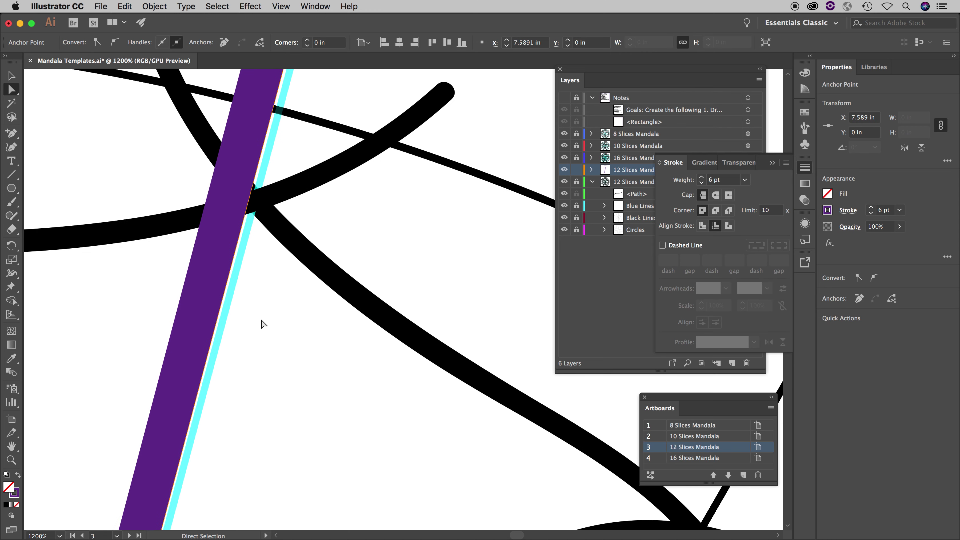
- Move the triangle's upper-right anchor along the artboard's upper edge to about X 7.608 in, meeting the cyan slice line
scroll(286, 323, up, 15)
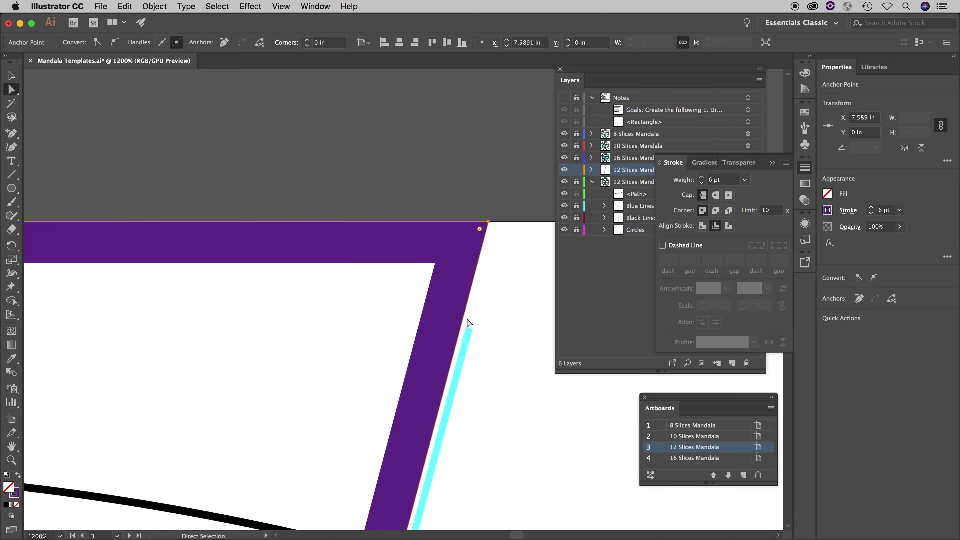
drag(489, 224, 498, 223)
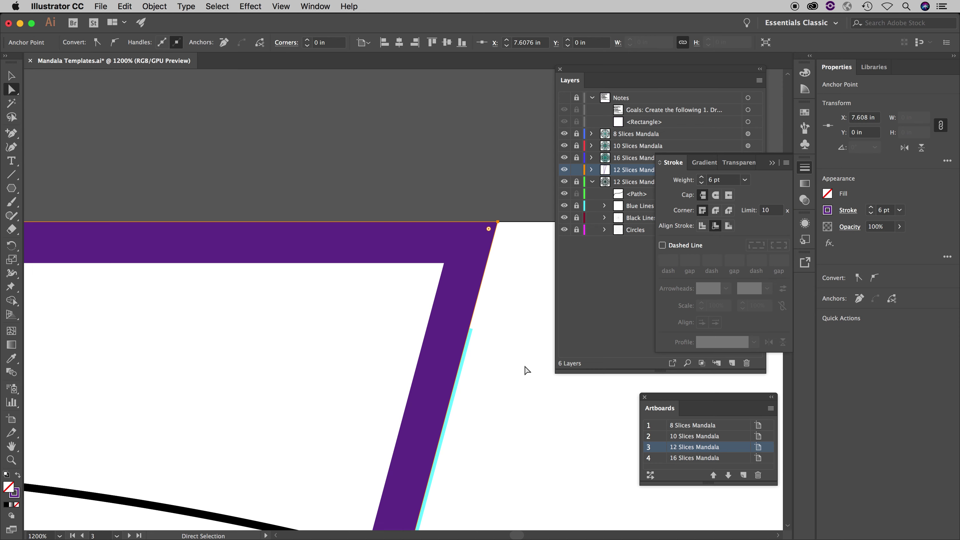
key(super)
key(super+0)
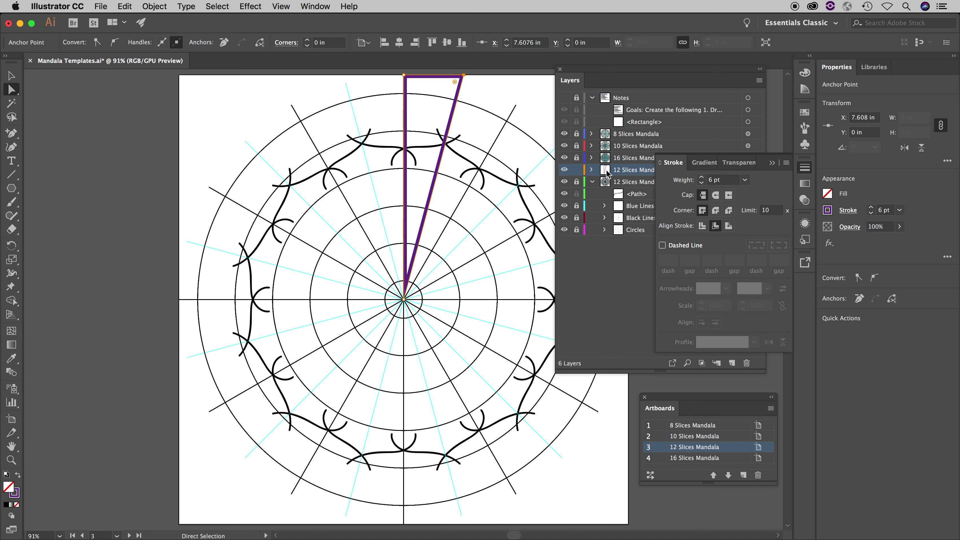
- Expand the 12 Slices Mandala drawing area boundary layer to show its polygon, and unlock the 12 Slices Mandala layer
click(612, 310)
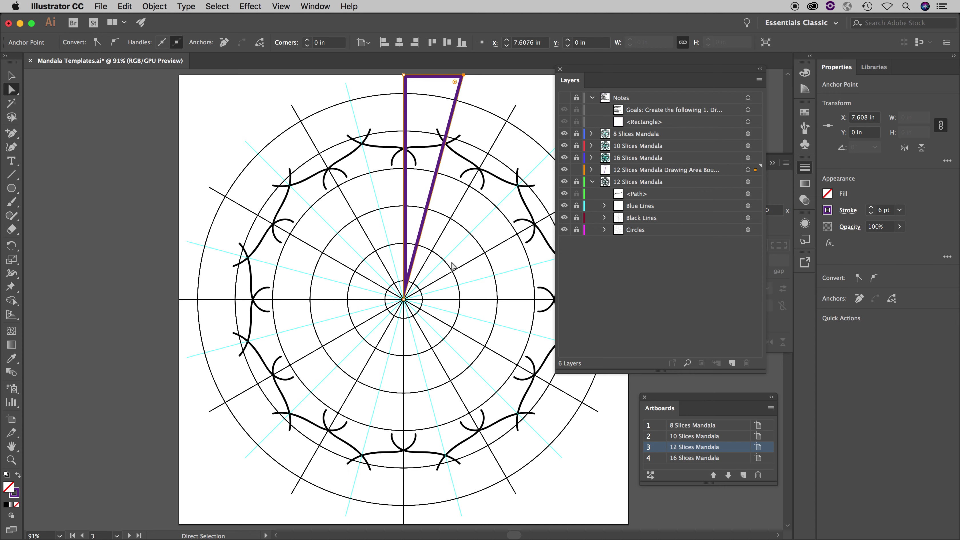
click(643, 175)
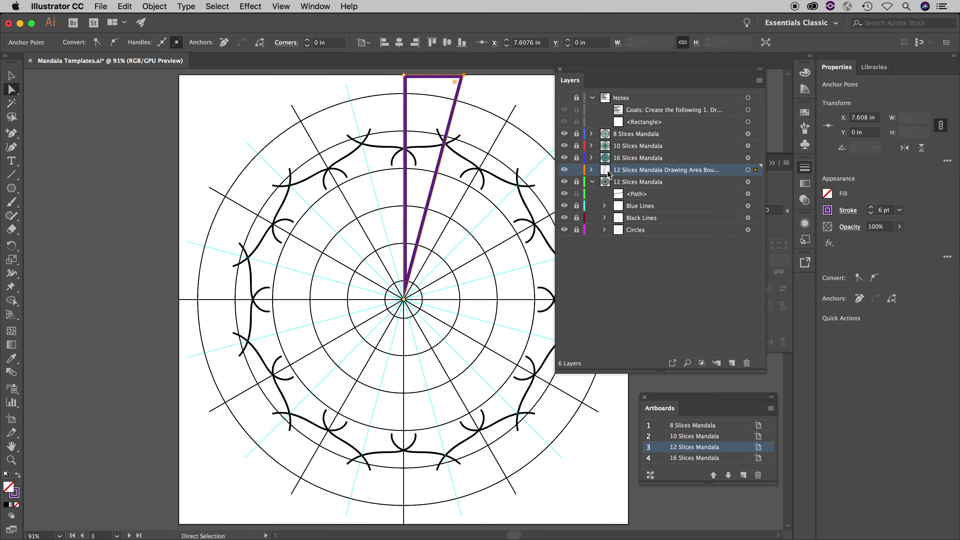
click(593, 171)
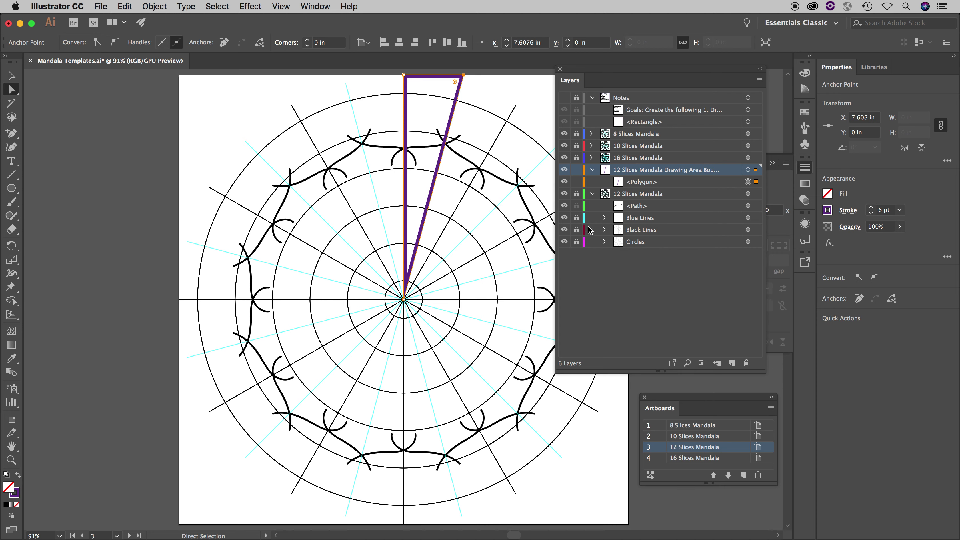
click(625, 194)
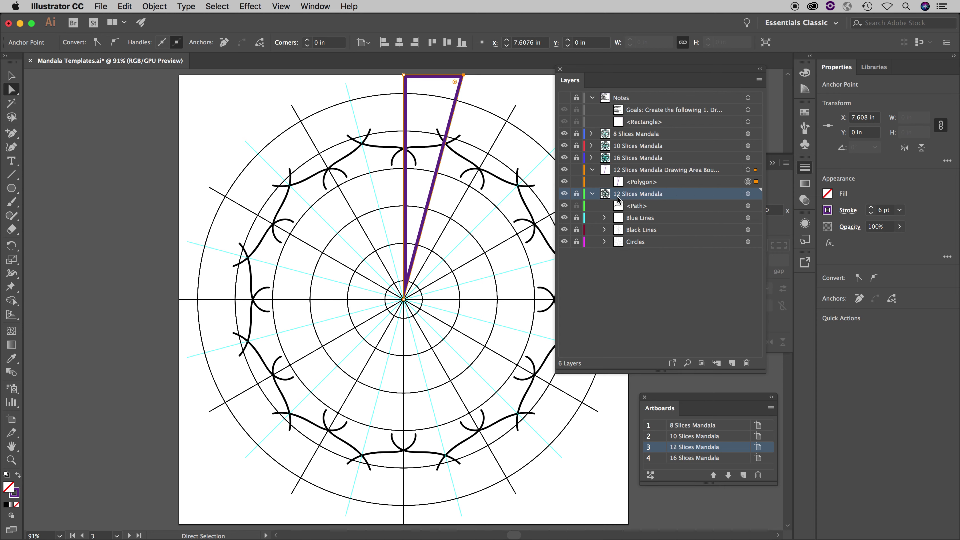
click(576, 194)
- Duplicate the boundary polygon into the 12 Slices Mandala layer, above its existing path
click(643, 185)
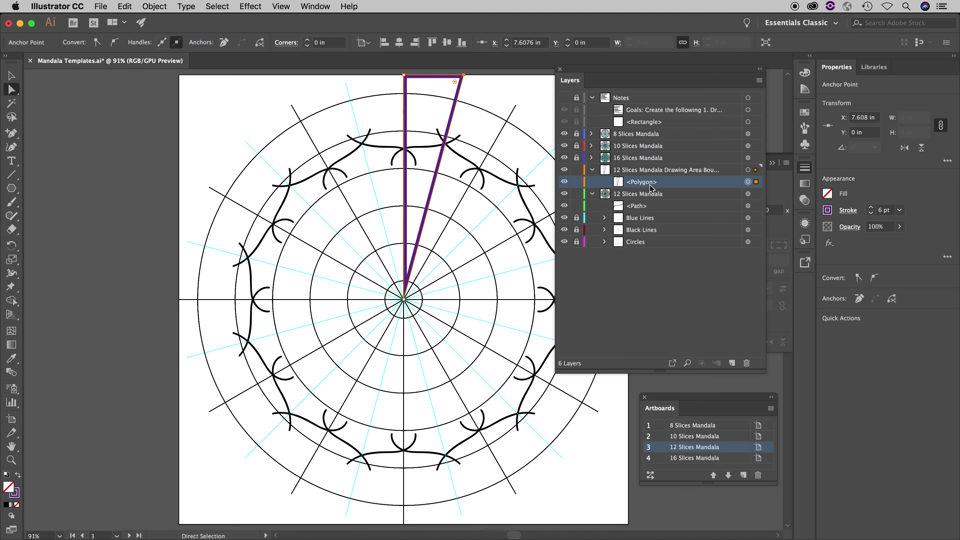
key(alt)
click(10, 75)
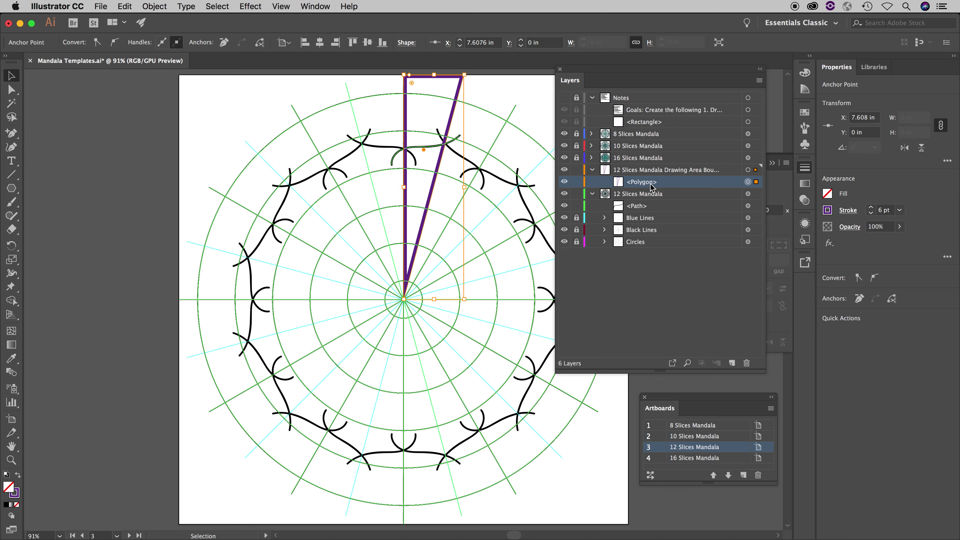
drag(652, 185, 650, 204)
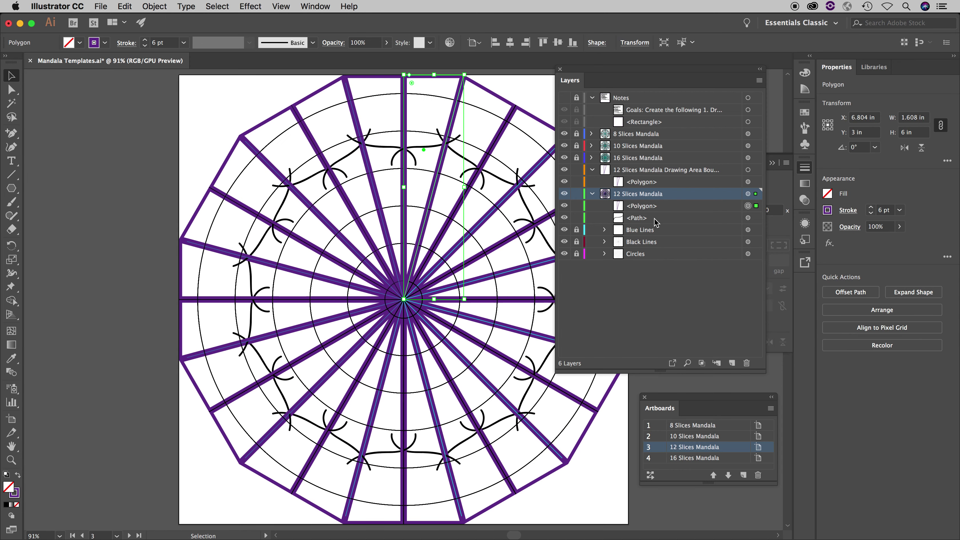
- Rename the duplicated polygon in the 12 Slices Mandala layer as CLIPPING MASK
double_click(644, 207)
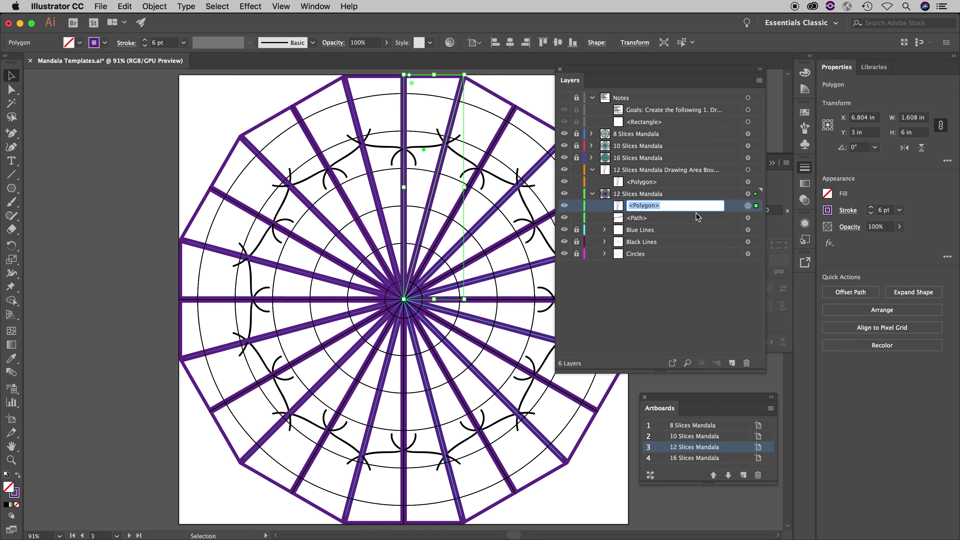
text(CLIPPING MASK)
key(Return)
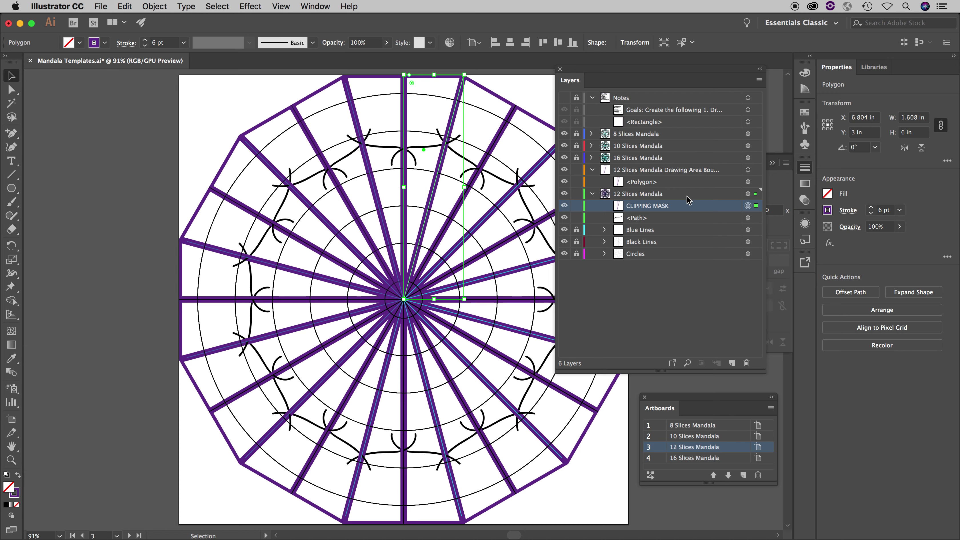
- Try placing CLIPPING MASK below the path in the 12 Slices Mandala layer, and return it to the top of the layer
click(648, 195)
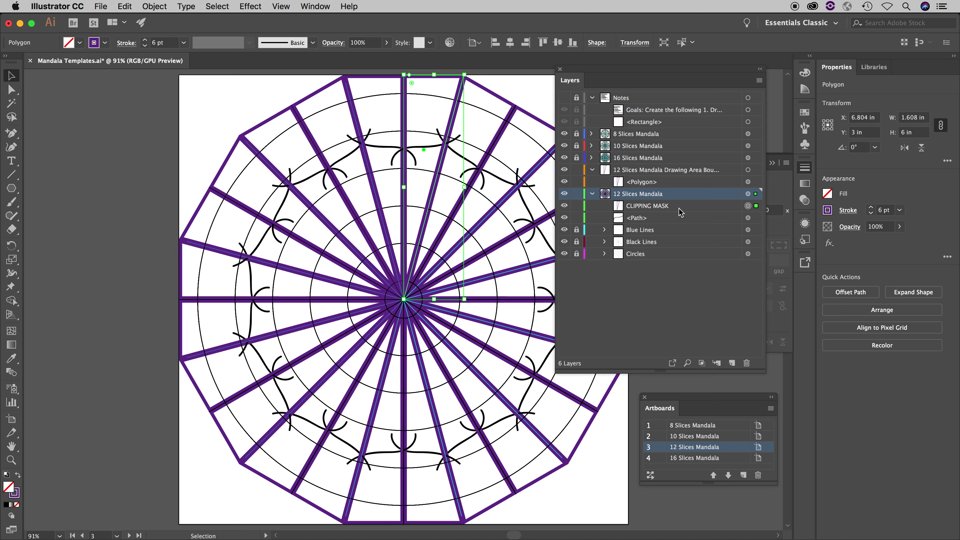
click(666, 207)
mouse_move(666, 210)
mouse_down()
mouse_move(680, 229)
mouse_move(663, 224)
mouse_up()
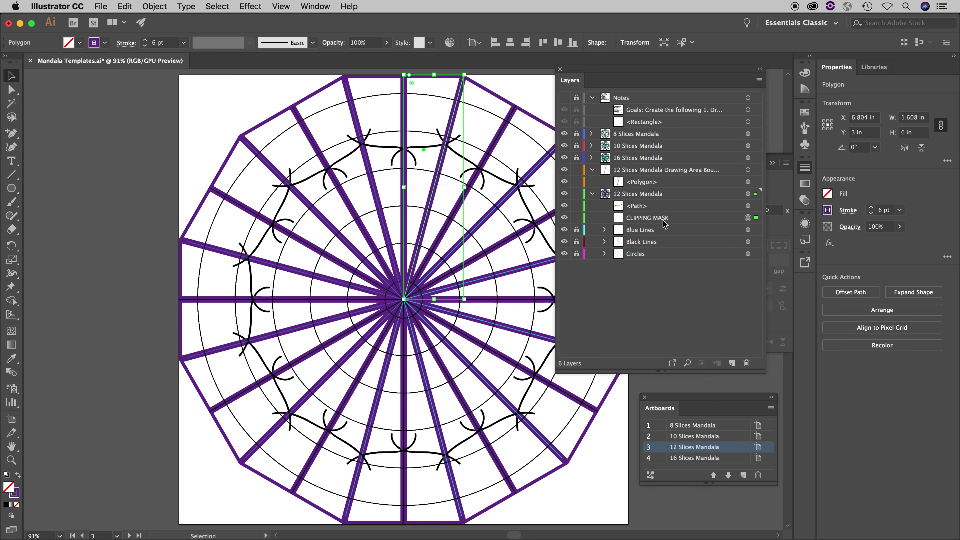
click(667, 199)
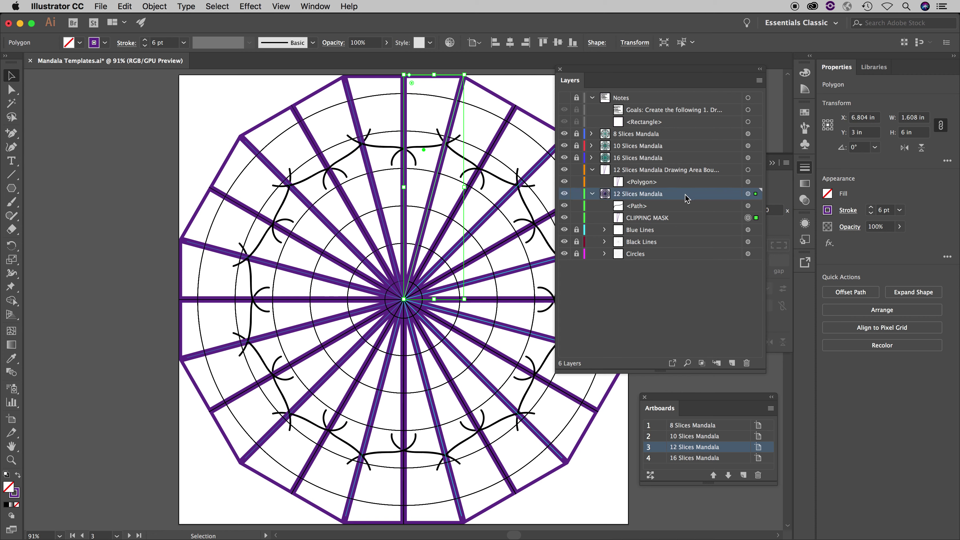
click(638, 207)
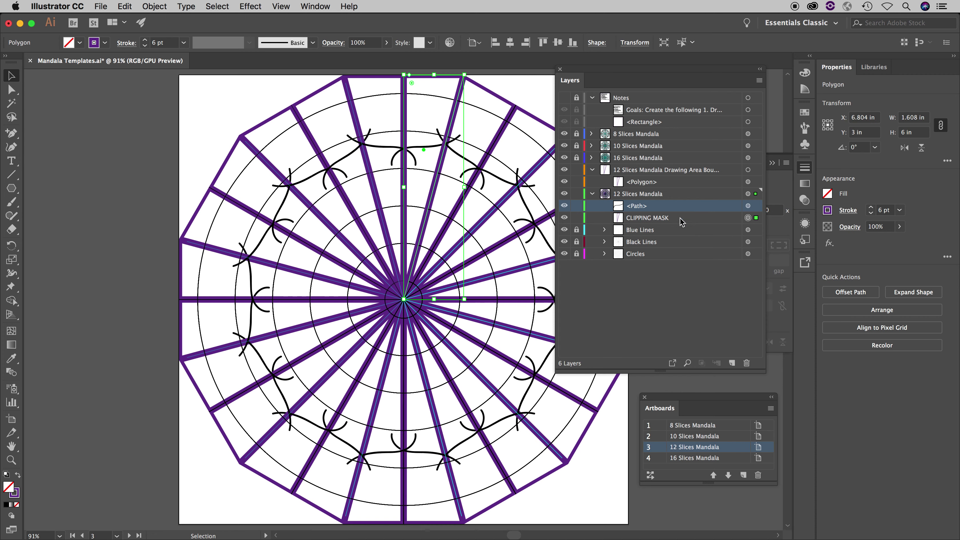
drag(672, 223, 684, 207)
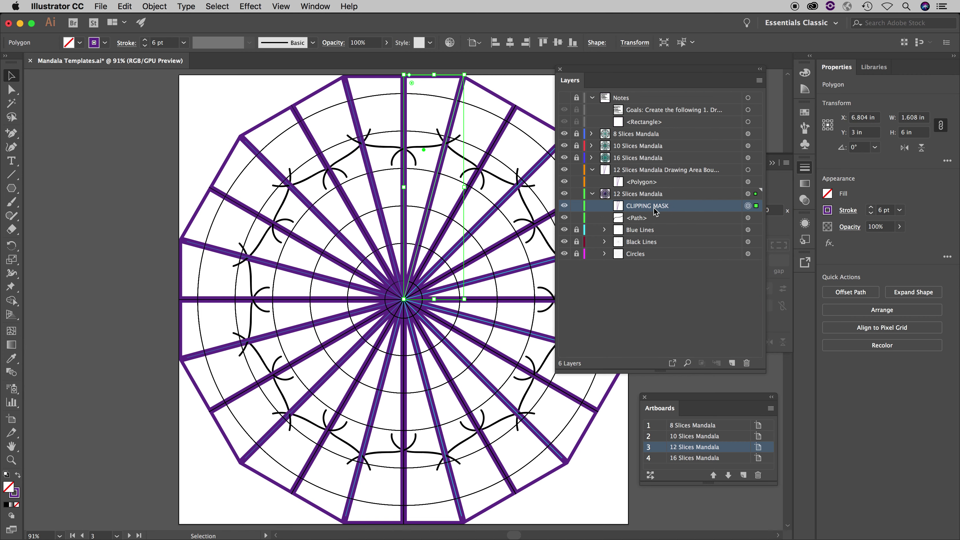
- Target the whole 12 Slices Mandala layer and make a layer clipping mask from its topmost CLIPPING MASK shape
click(671, 195)
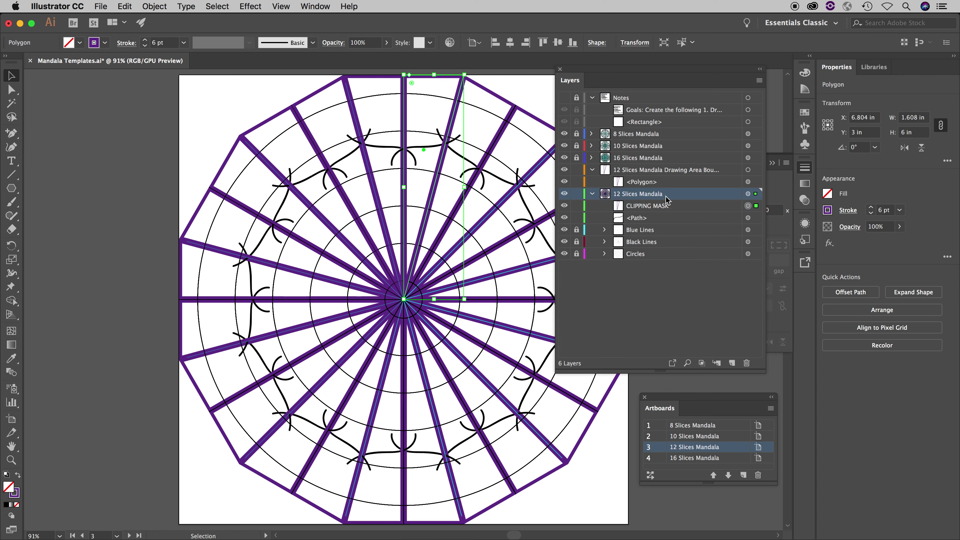
click(747, 193)
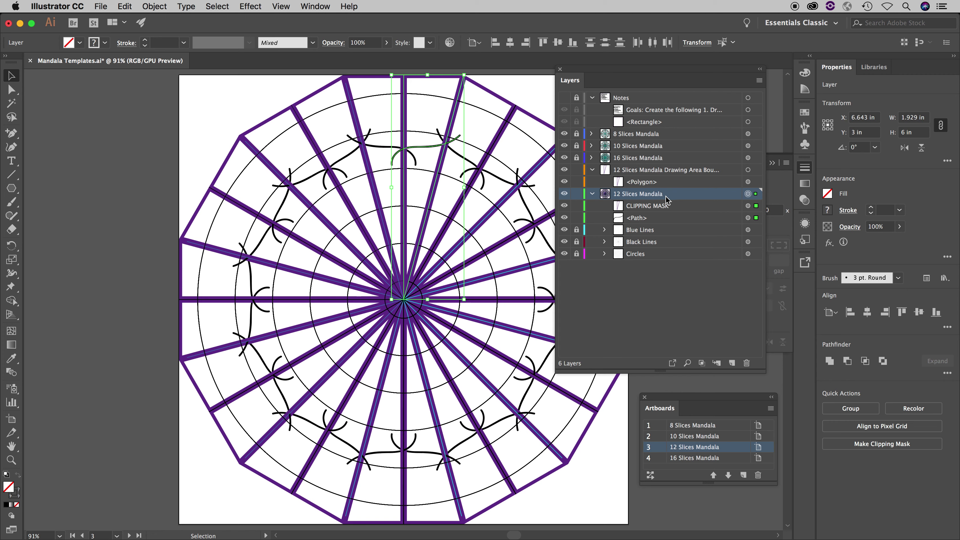
click(700, 363)
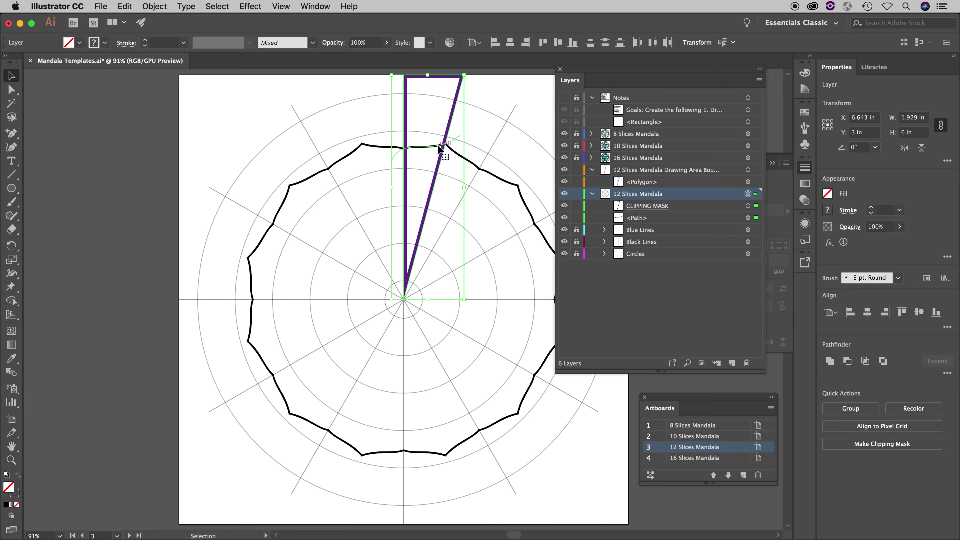
click(684, 298)
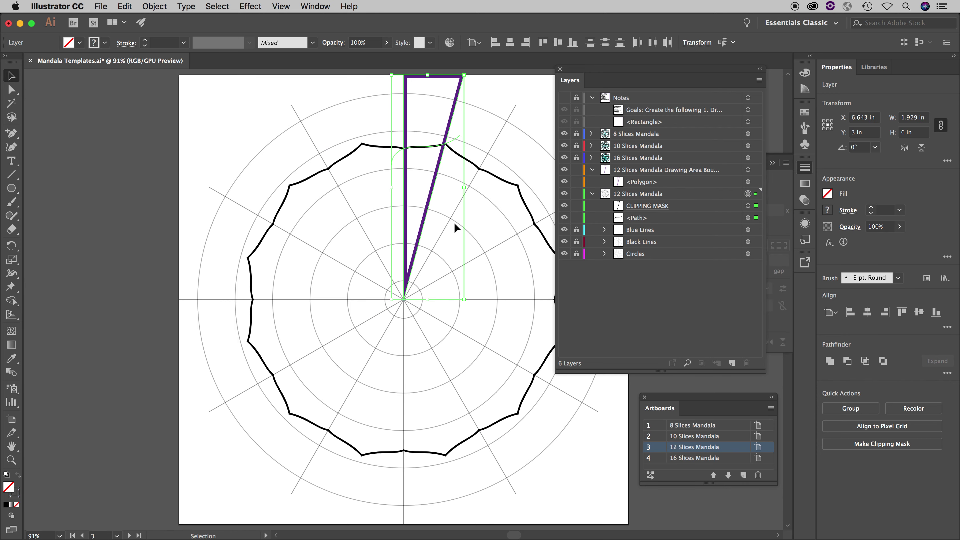
- Try painting short Paintbrush strokes outside the triangle on the 12-slice artboard, and undo each one
click(11, 202)
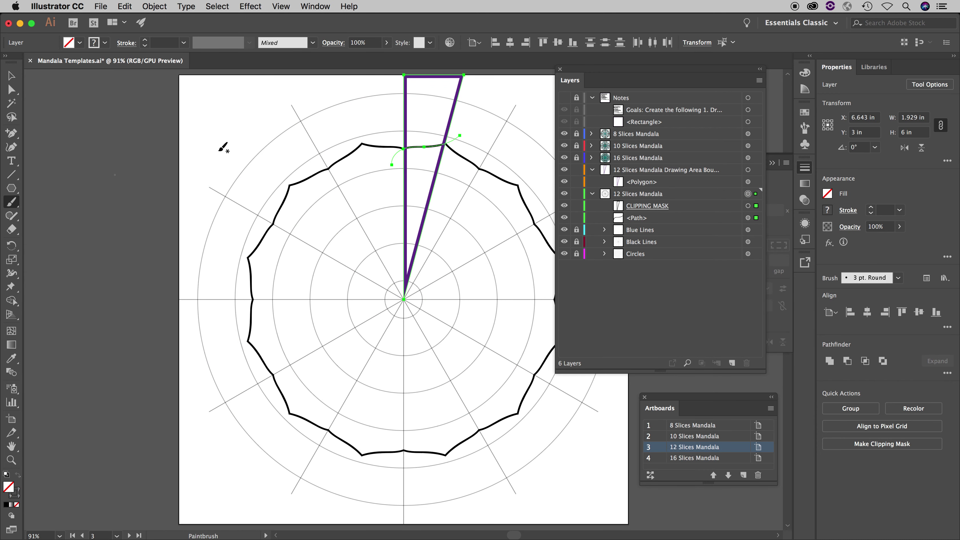
click(393, 119)
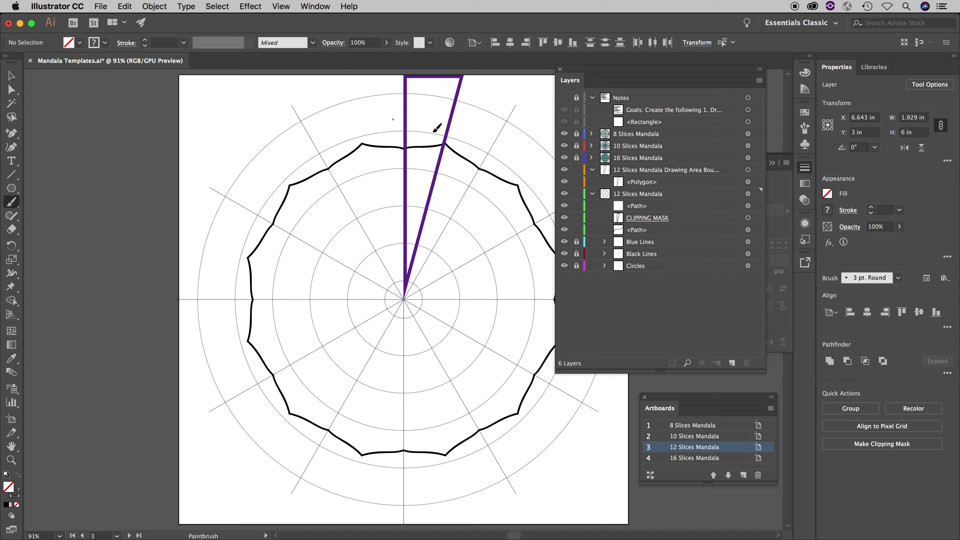
key(super+z)
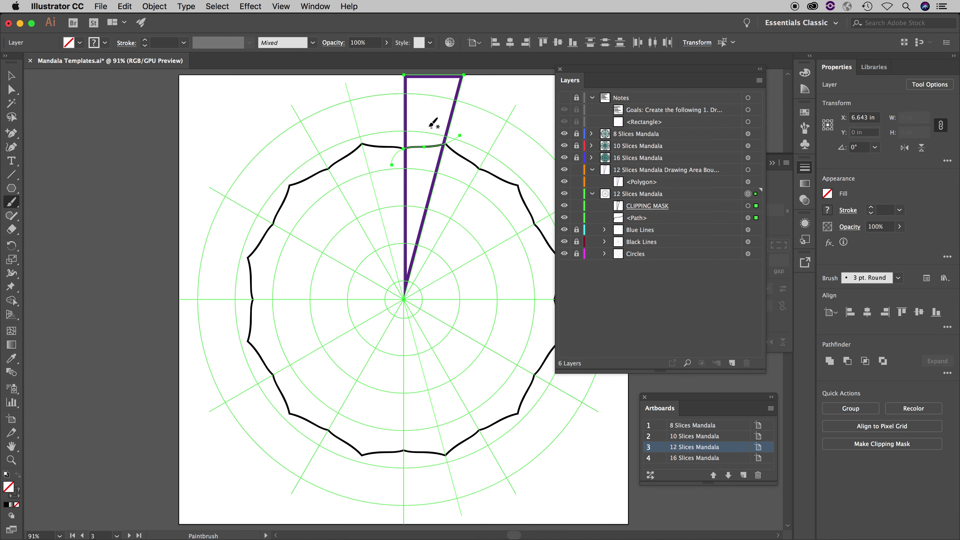
drag(459, 127, 483, 125)
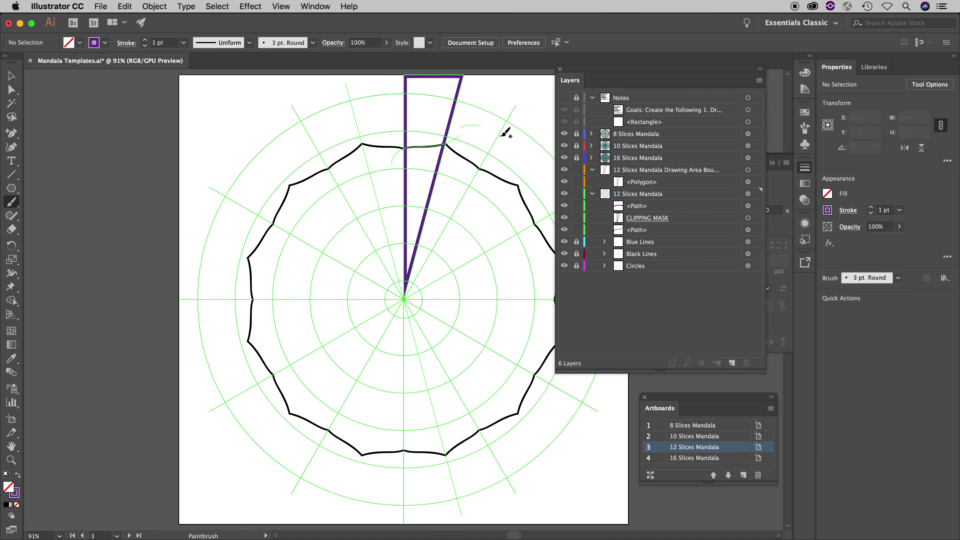
key(super+z)
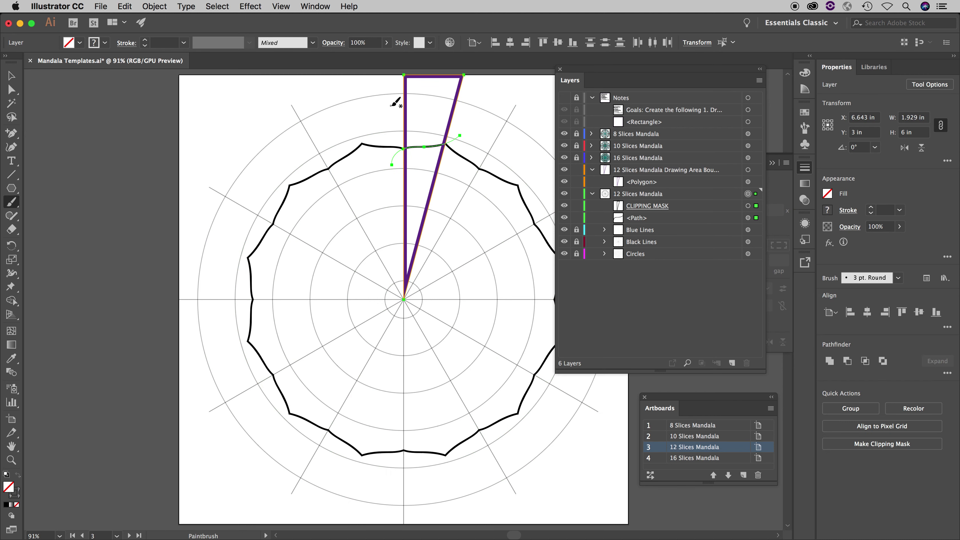
- Paint two curved strokes crossing the triangle's long edges, just outside the black wavy ring
mouse_move(391, 106)
mouse_down()
mouse_move(421, 116)
mouse_move(428, 135)
mouse_up()
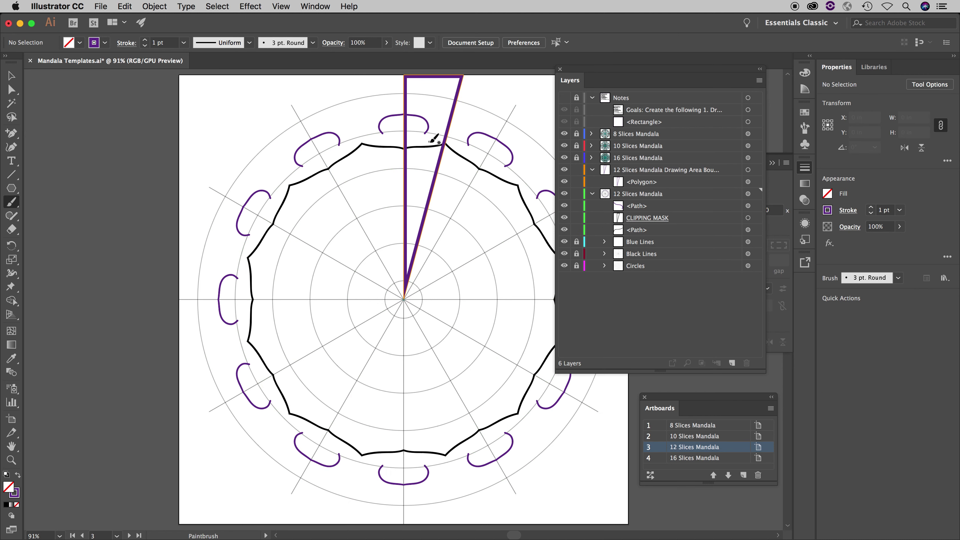
mouse_move(413, 133)
mouse_down()
mouse_move(430, 117)
mouse_move(470, 106)
mouse_move(480, 114)
mouse_up()
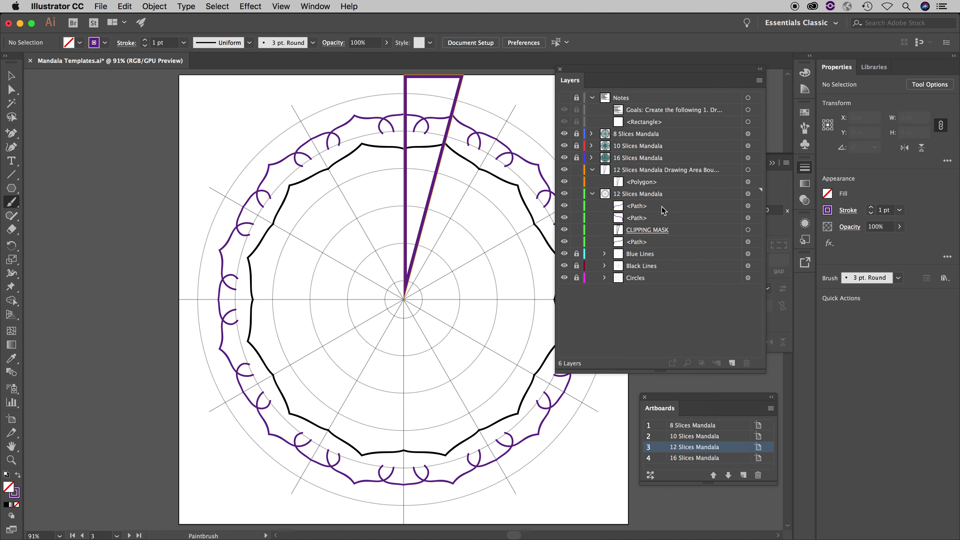
- Move CLIPPING MASK below the three paths and lock it, hiding and showing it once to check the masking
click(698, 236)
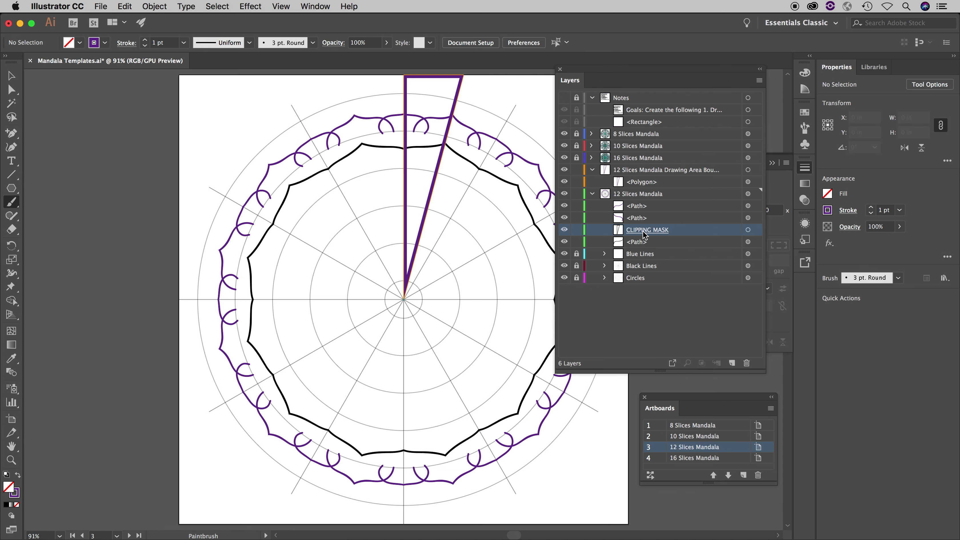
drag(663, 233, 663, 248)
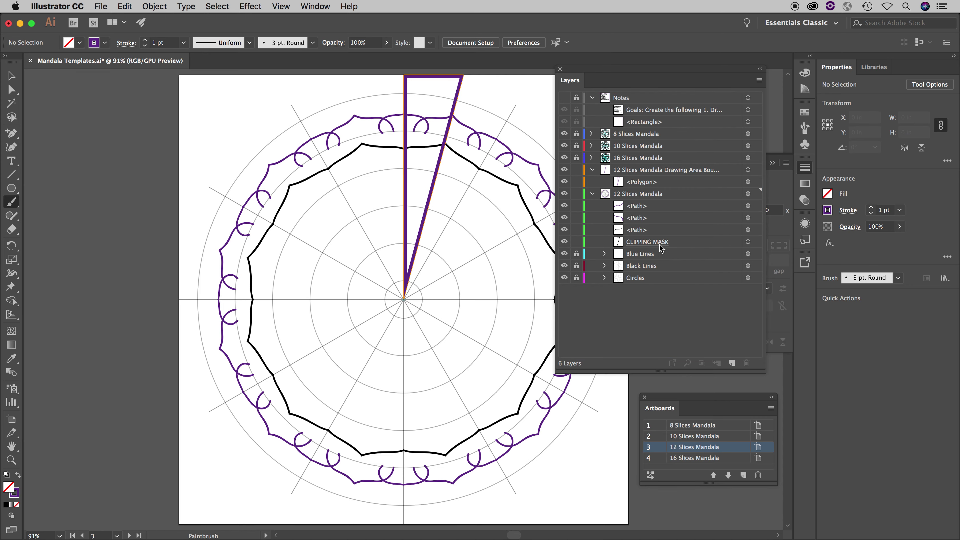
click(576, 242)
click(563, 243)
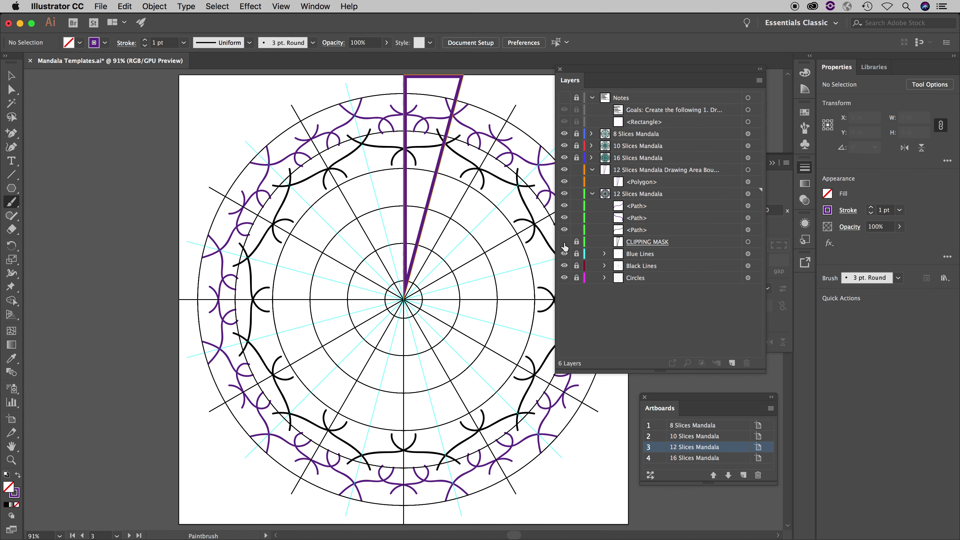
click(564, 243)
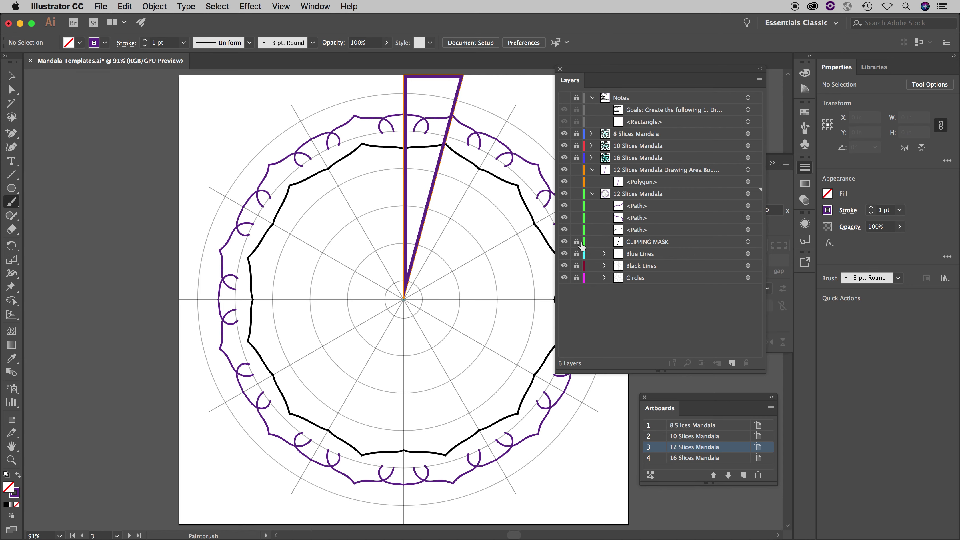
- Lock the 12 Slices Mandala drawing area boundary layer, keeping its polygon listed
click(576, 170)
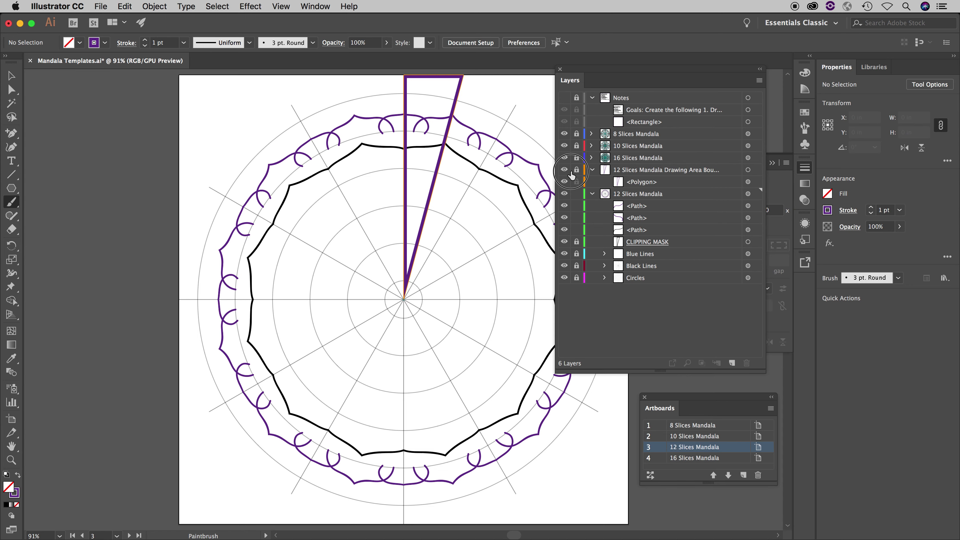
click(592, 169)
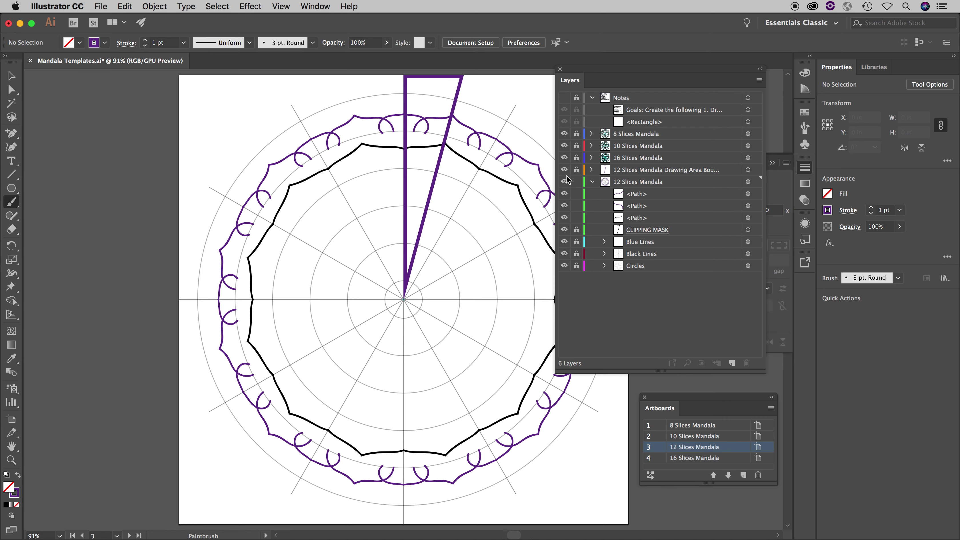
click(592, 170)
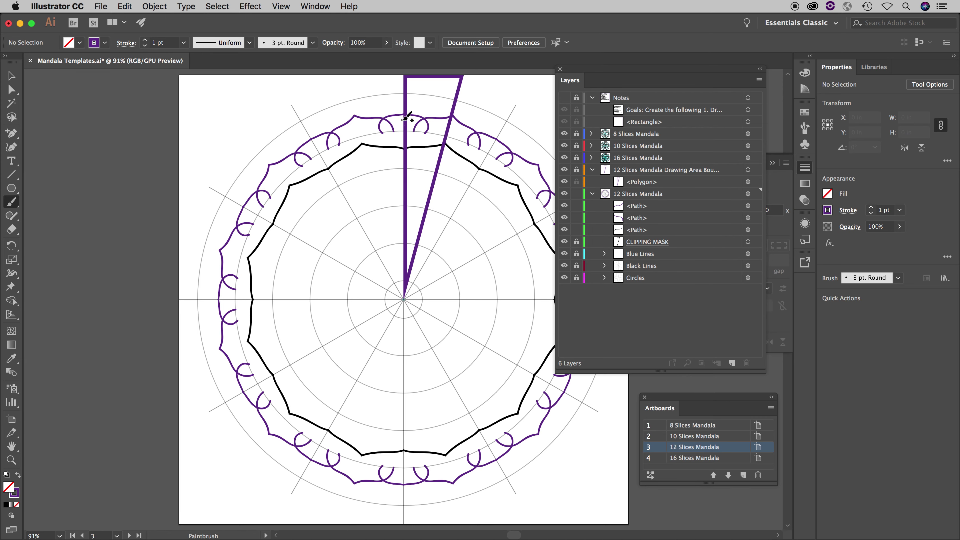
- Toggle the visibility of the 12 Slices Mandala drawing area boundary layer to compare the mandala with and without it, leaving it hidden
click(563, 171)
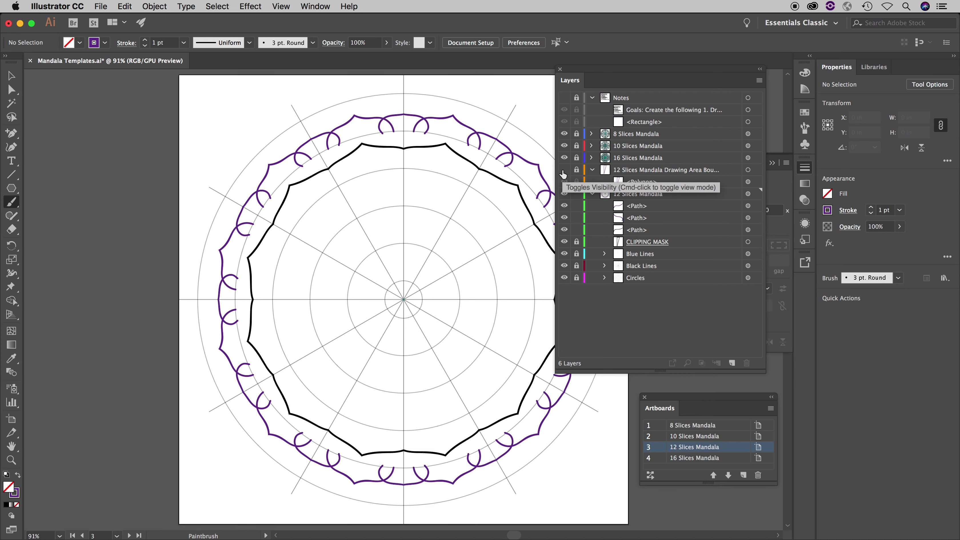
click(563, 171)
click(563, 171)
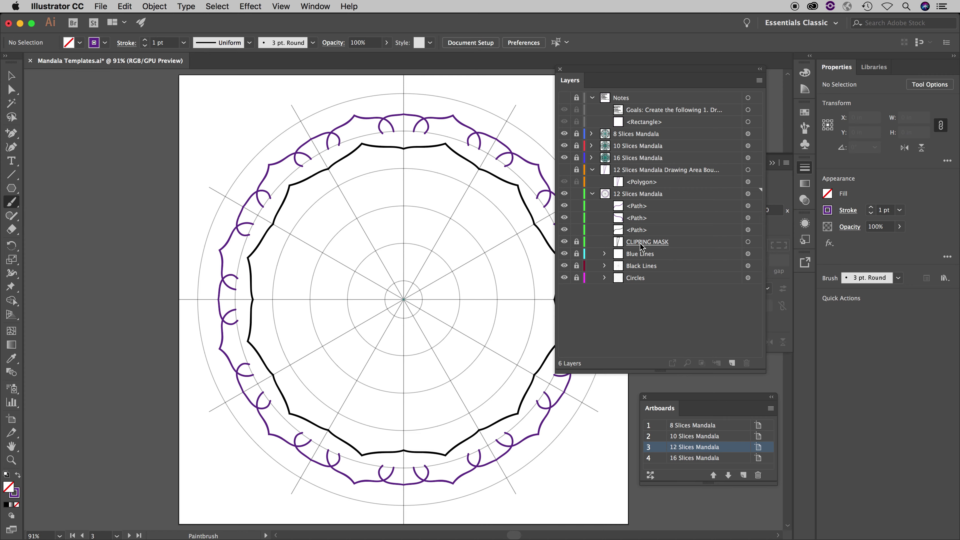
- Unlock CLIPPING MASK, select its shape on the artboard to examine the masked slice, and lock it again
click(576, 242)
click(699, 243)
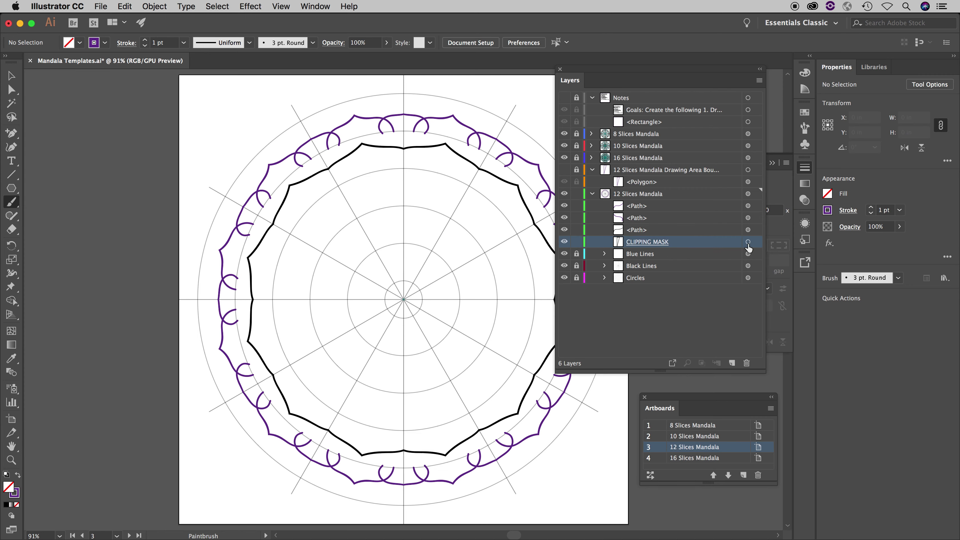
click(748, 243)
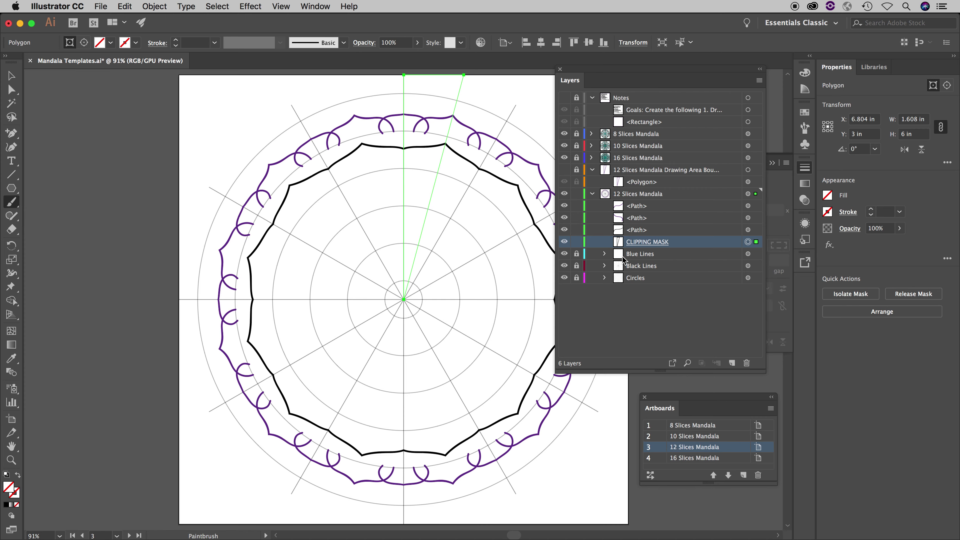
click(576, 241)
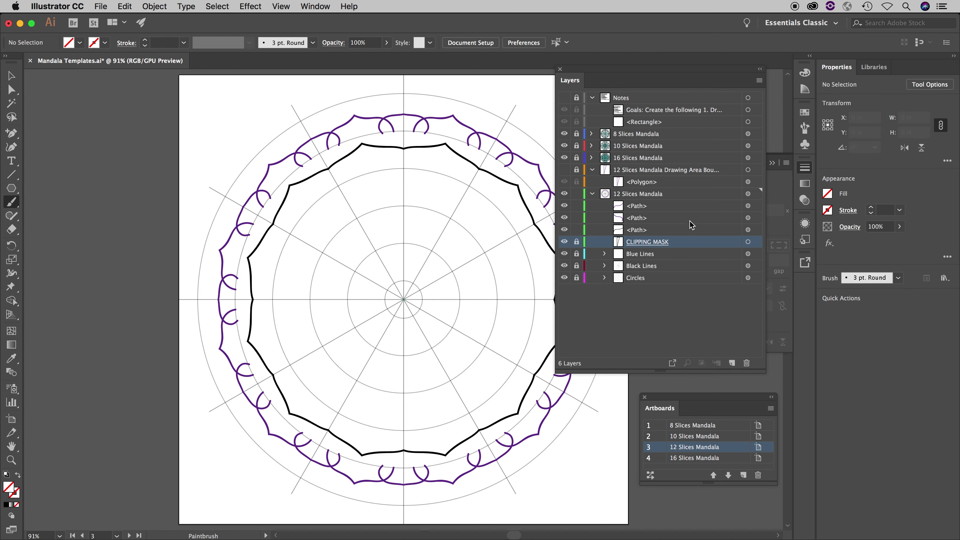
- Make the 12 Slices Mandala layer active and show its drawing area boundary layer
click(647, 193)
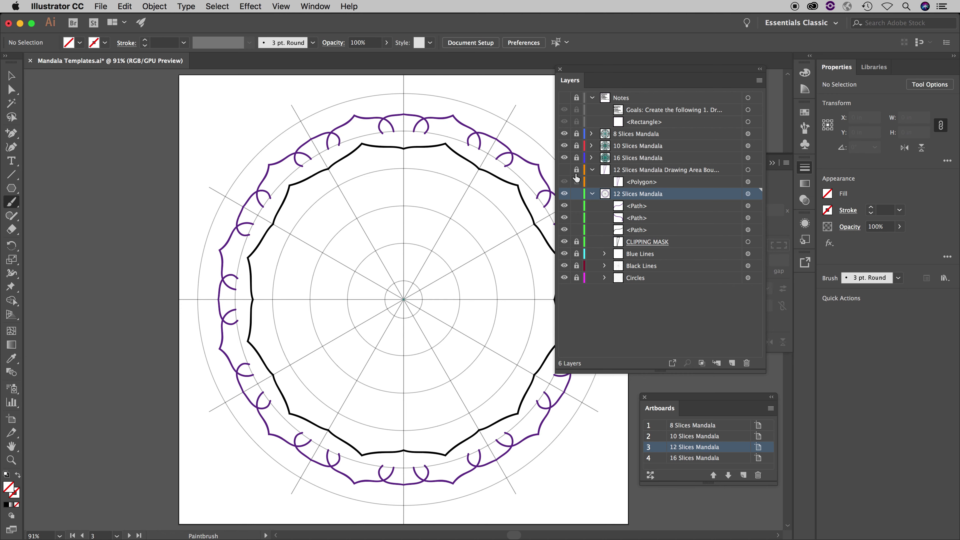
click(563, 170)
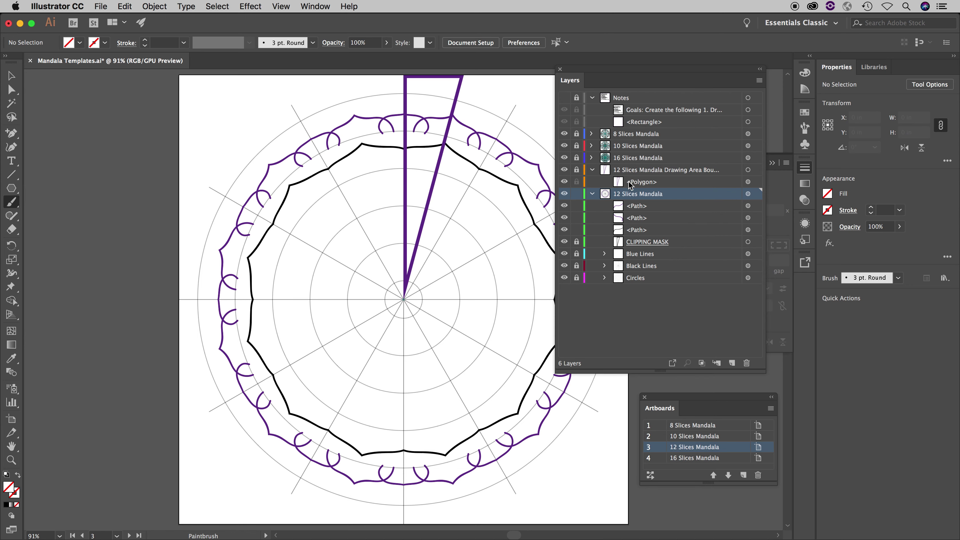
- Group the three brush paths in the 12 Slices Mandala layer, and lock and hide the group
key(super+a)
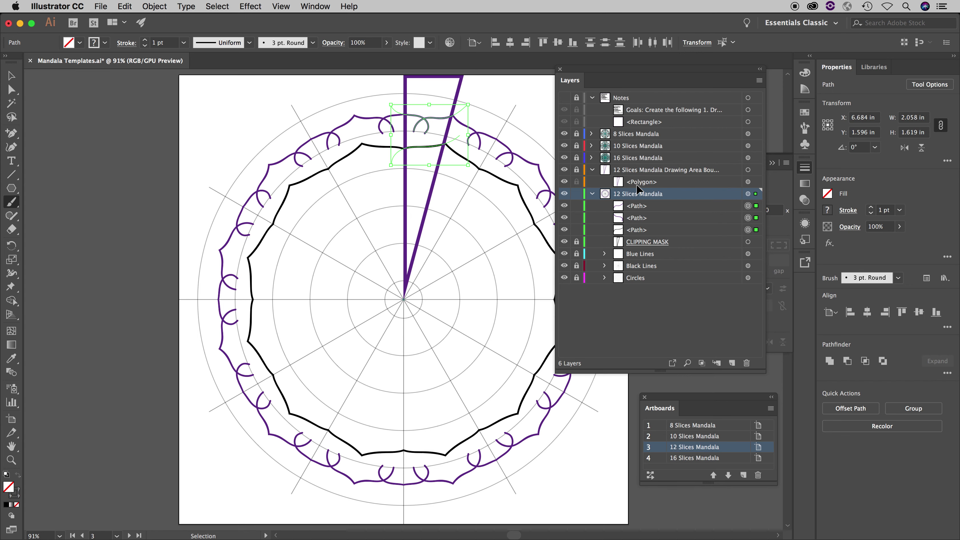
key(super+g)
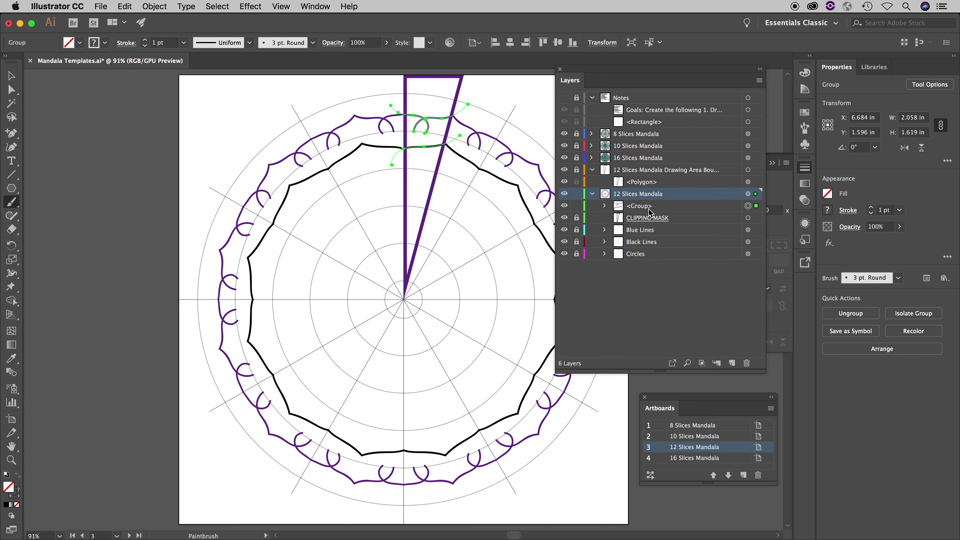
click(576, 206)
click(564, 206)
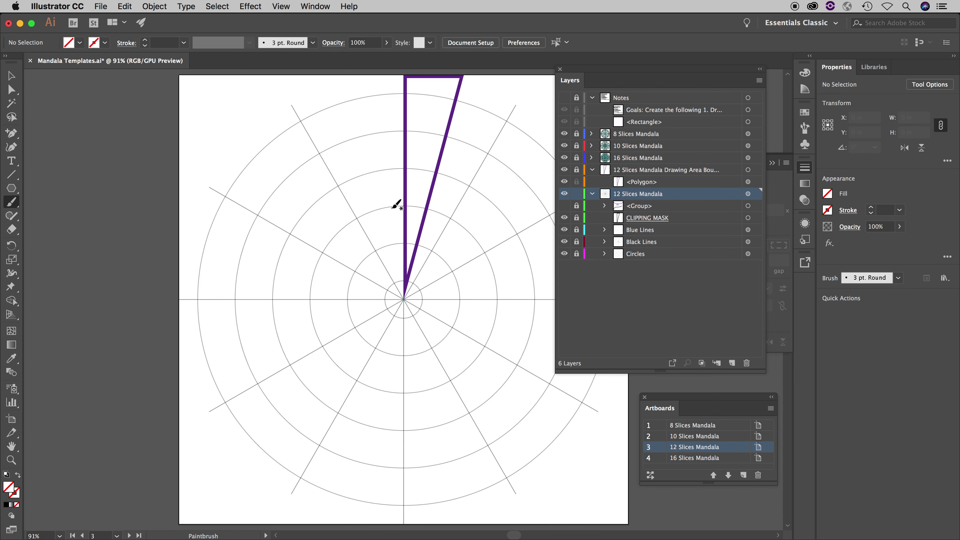
- Paint six short black Paintbrush strokes within the triangle, spread from near the centre to the outer circle
mouse_move(404, 189)
mouse_down()
mouse_move(418, 180)
mouse_move(419, 150)
mouse_move(443, 143)
mouse_move(428, 123)
mouse_move(434, 131)
mouse_up()
drag(426, 104, 431, 99)
mouse_move(419, 214)
mouse_down()
mouse_move(420, 229)
mouse_move(439, 222)
mouse_up()
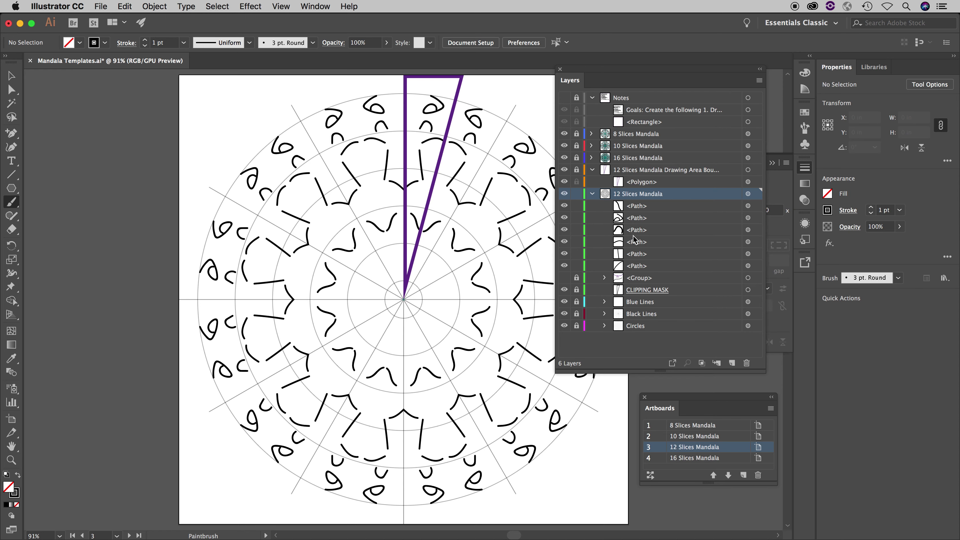
- Group the six new brush paths in the 12 Slices Mandala layer, and lock and hide that group
key(super+a)
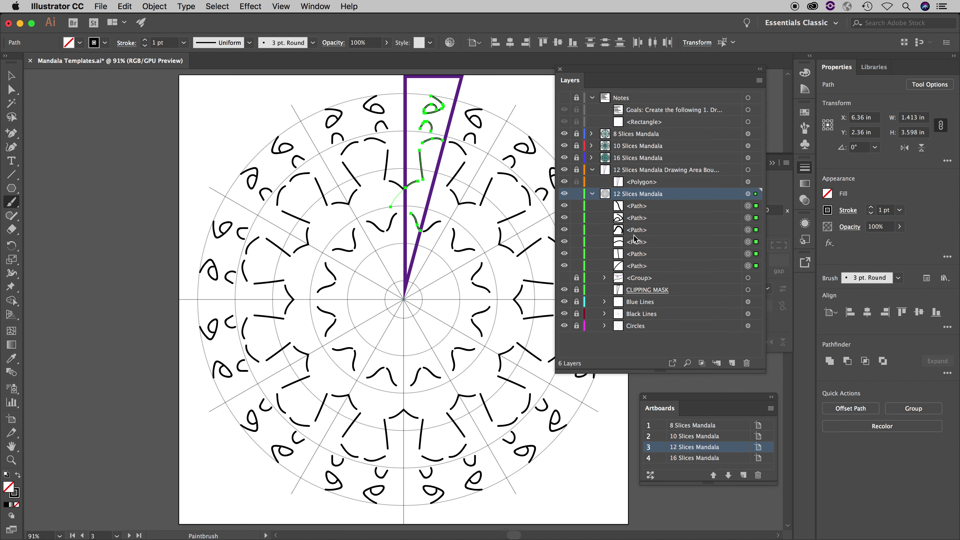
key(v)
key(super+g)
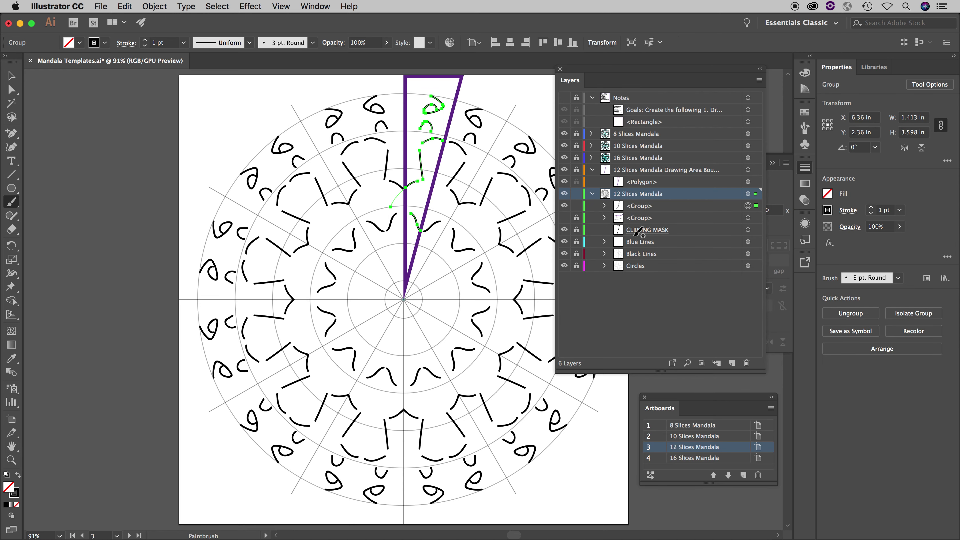
click(576, 206)
click(564, 206)
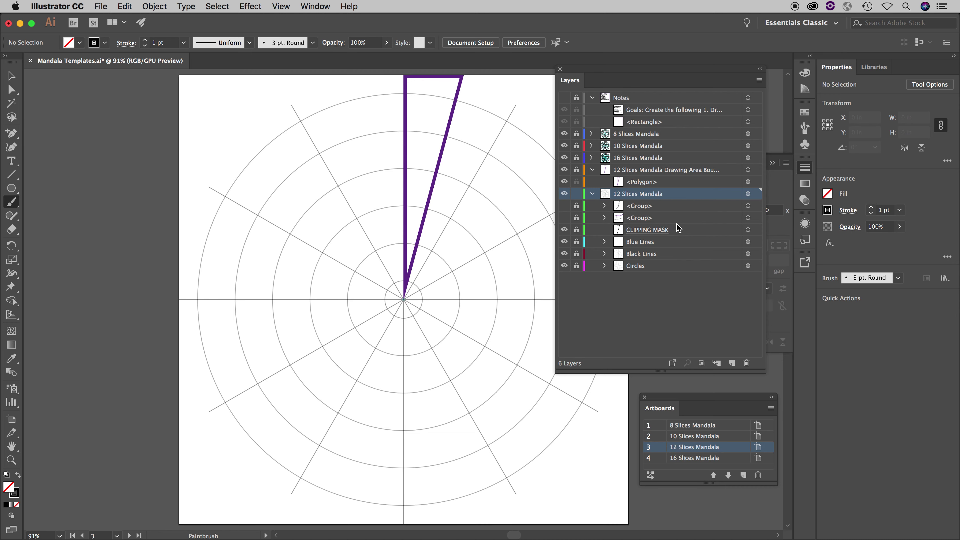
- Make the 8 Slices Mandala layer the active layer
click(632, 149)
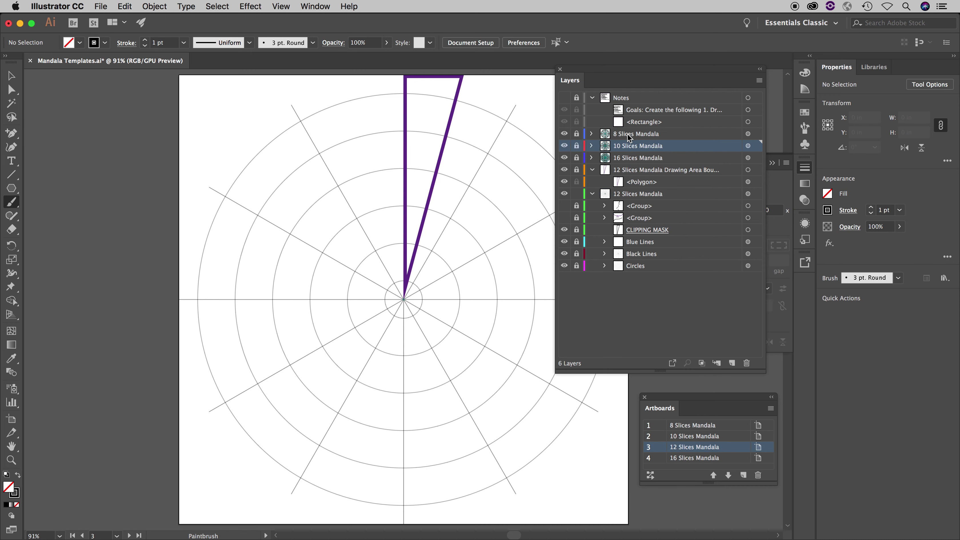
click(630, 136)
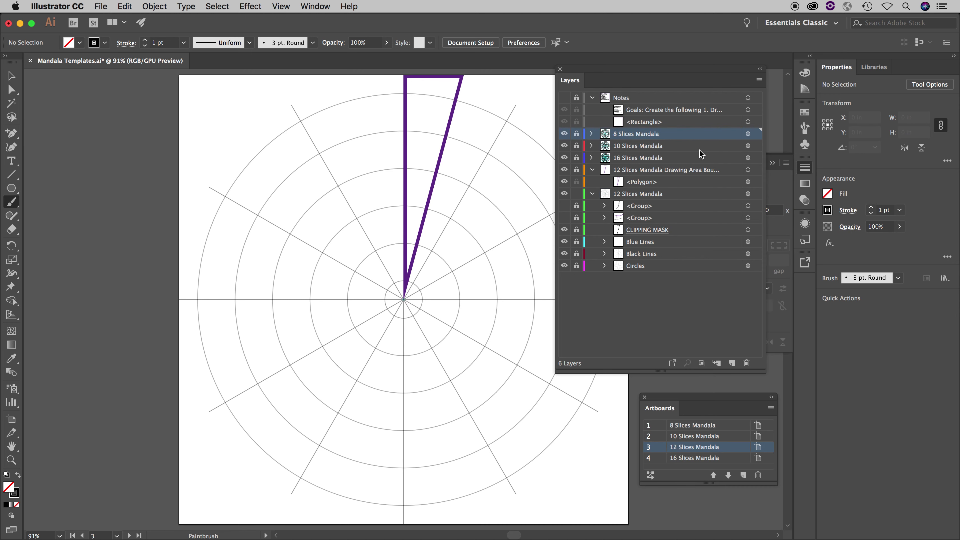